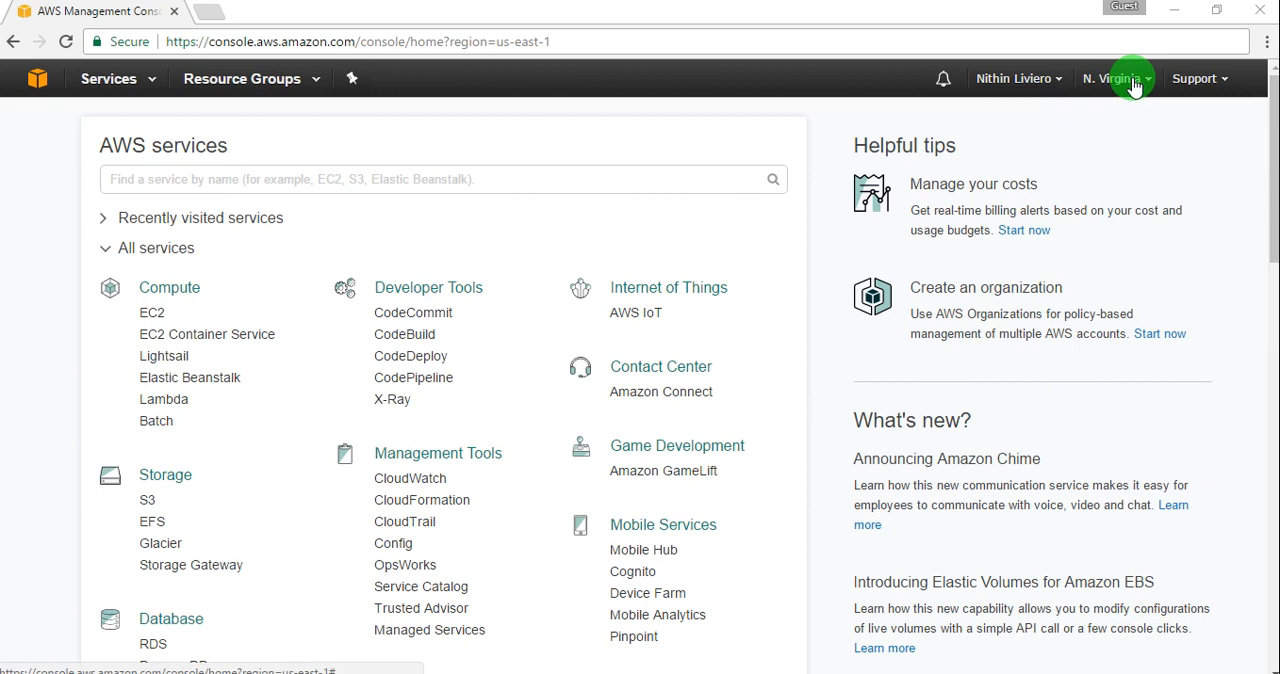
Step: Open the EC2 service in the US East (N. Virginia) region and start launching a new instance
{"action": "left_click", "coordinate": [1133, 88]}
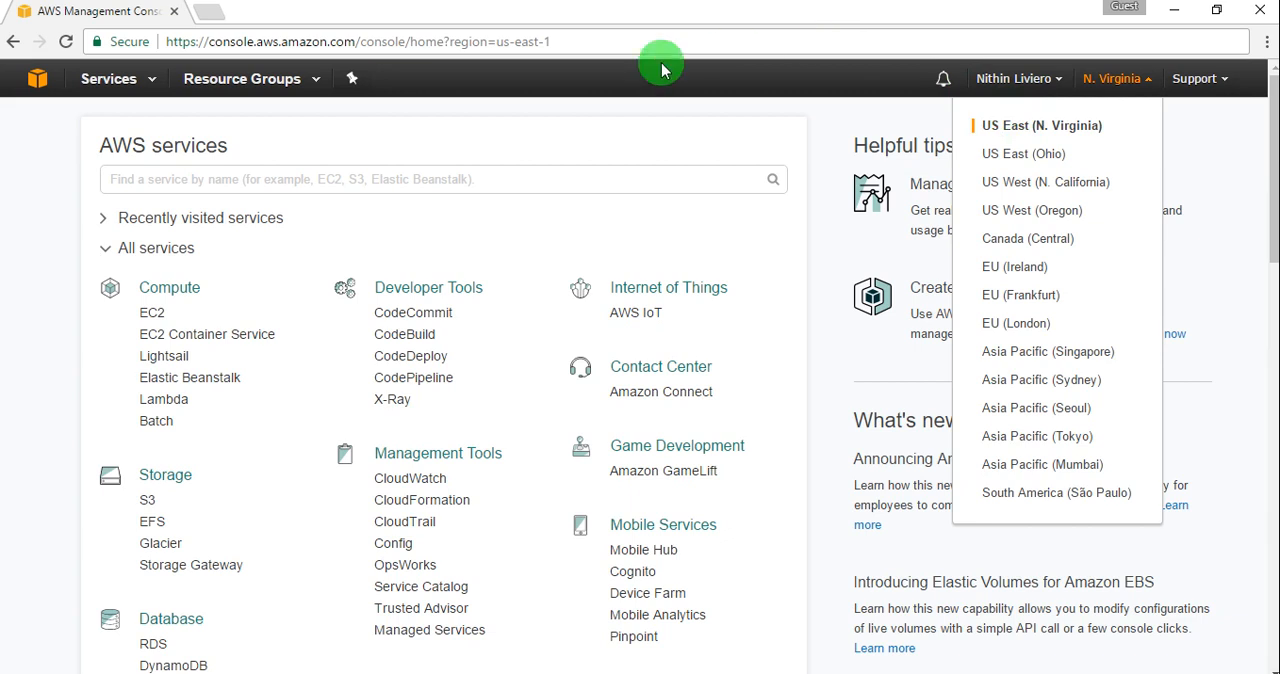
{"action": "left_click", "coordinate": [1085, 78]}
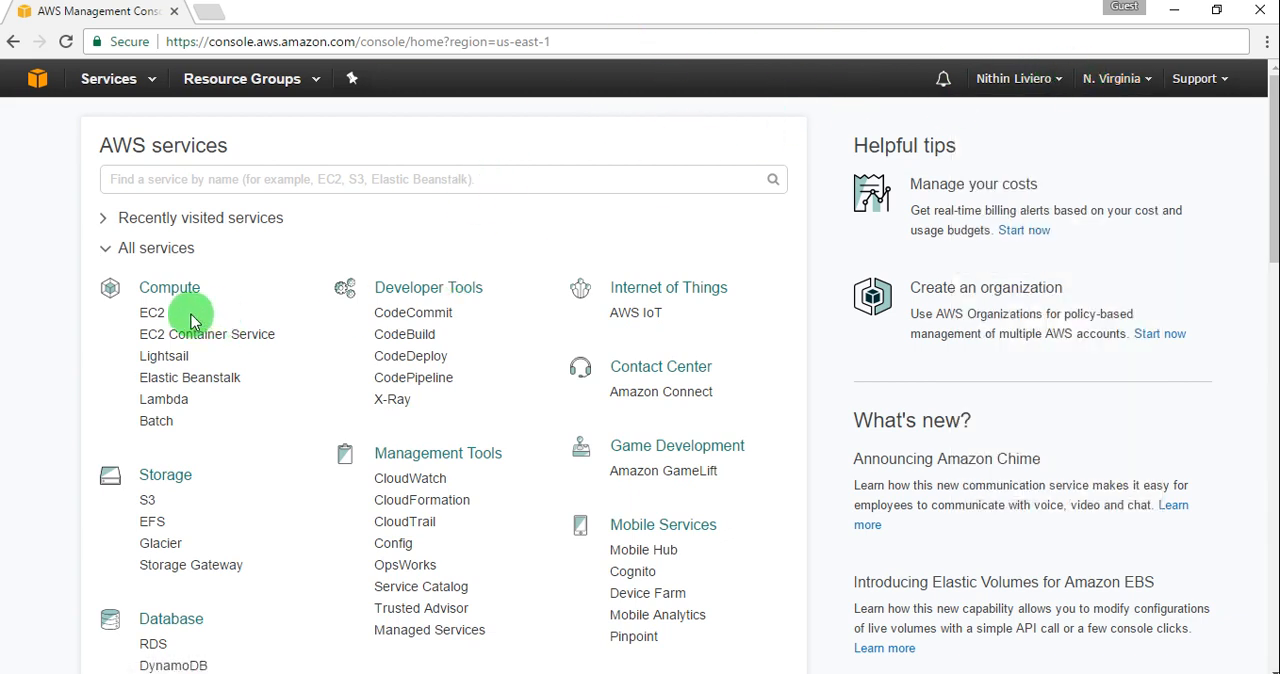
{"action": "left_click", "coordinate": [157, 318]}
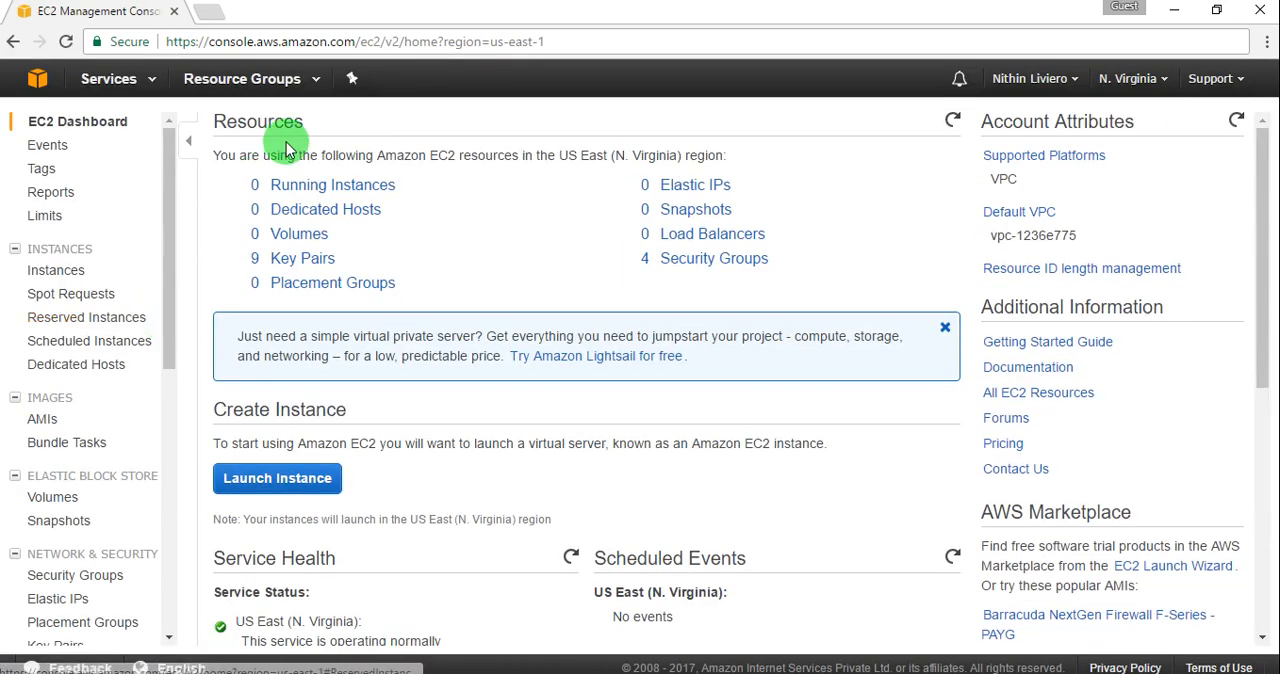
{"action": "left_click", "coordinate": [310, 480]}
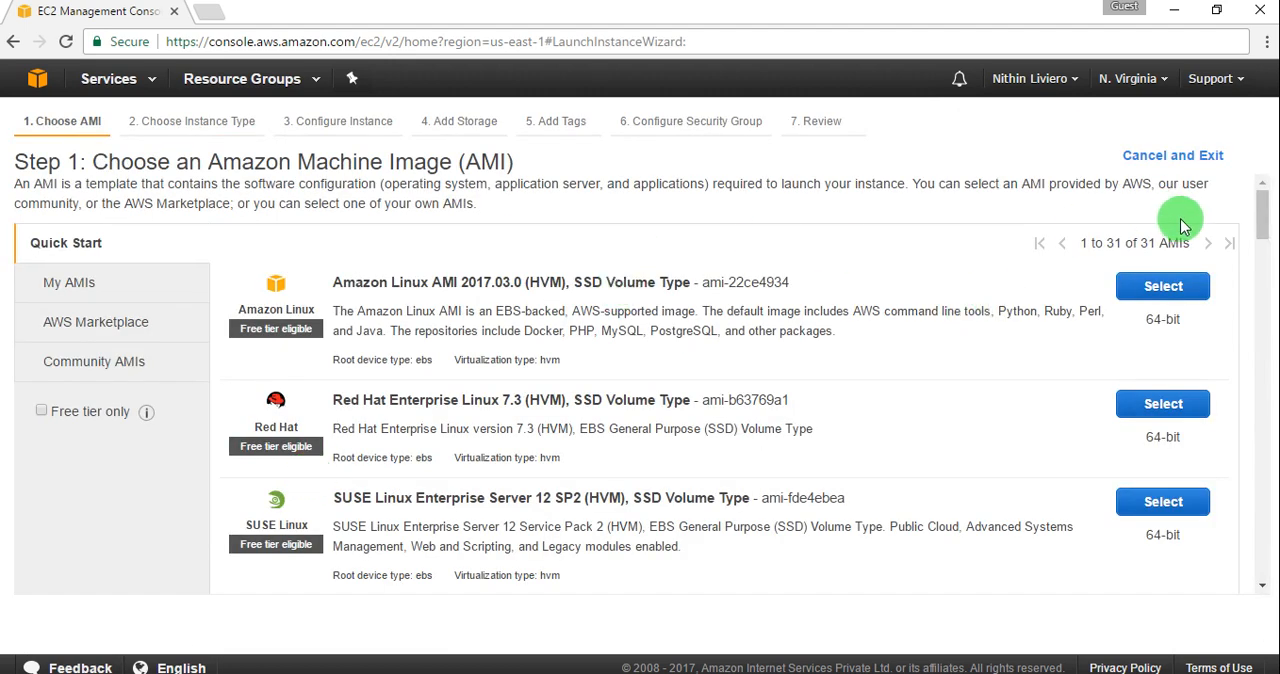
Step: Choose the free-tier Microsoft Windows Server 2012 R2 Base image as the instance's AMI
{"action": "scroll", "coordinate": [1257, 229], "scroll_direction": "down", "scroll_amount": 1}
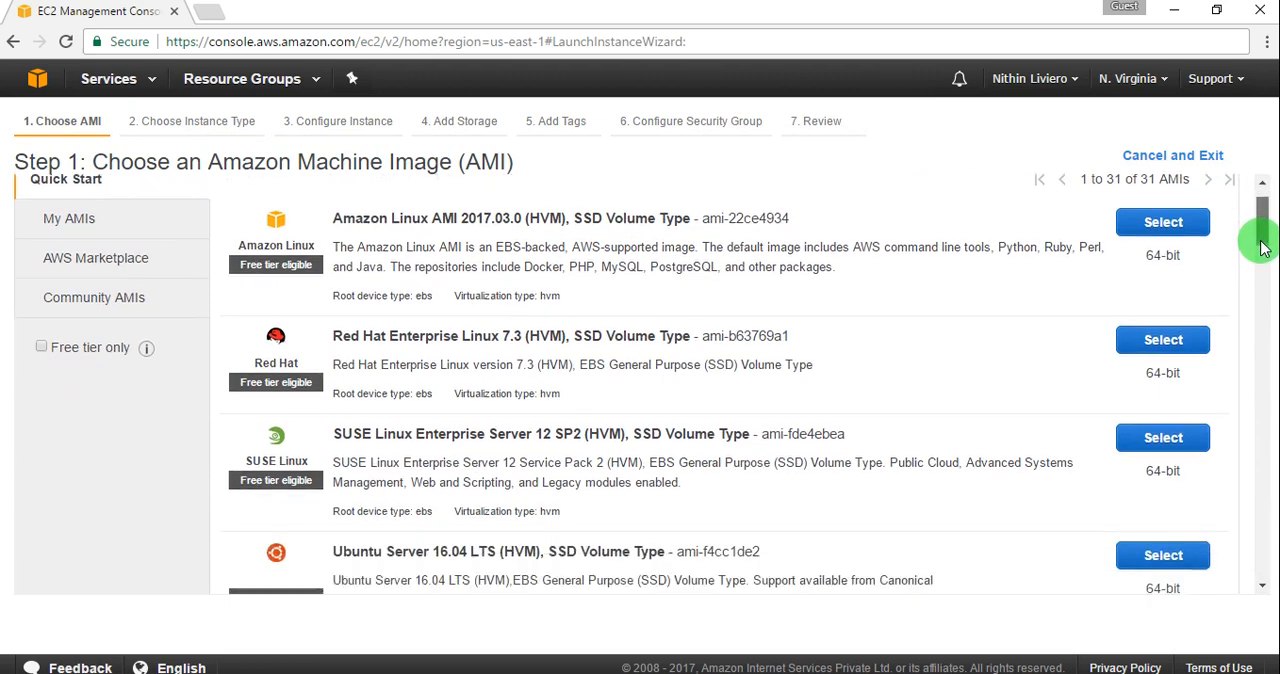
{"action": "left_click_drag", "start_coordinate": [1262, 229], "coordinate": [1115, 362]}
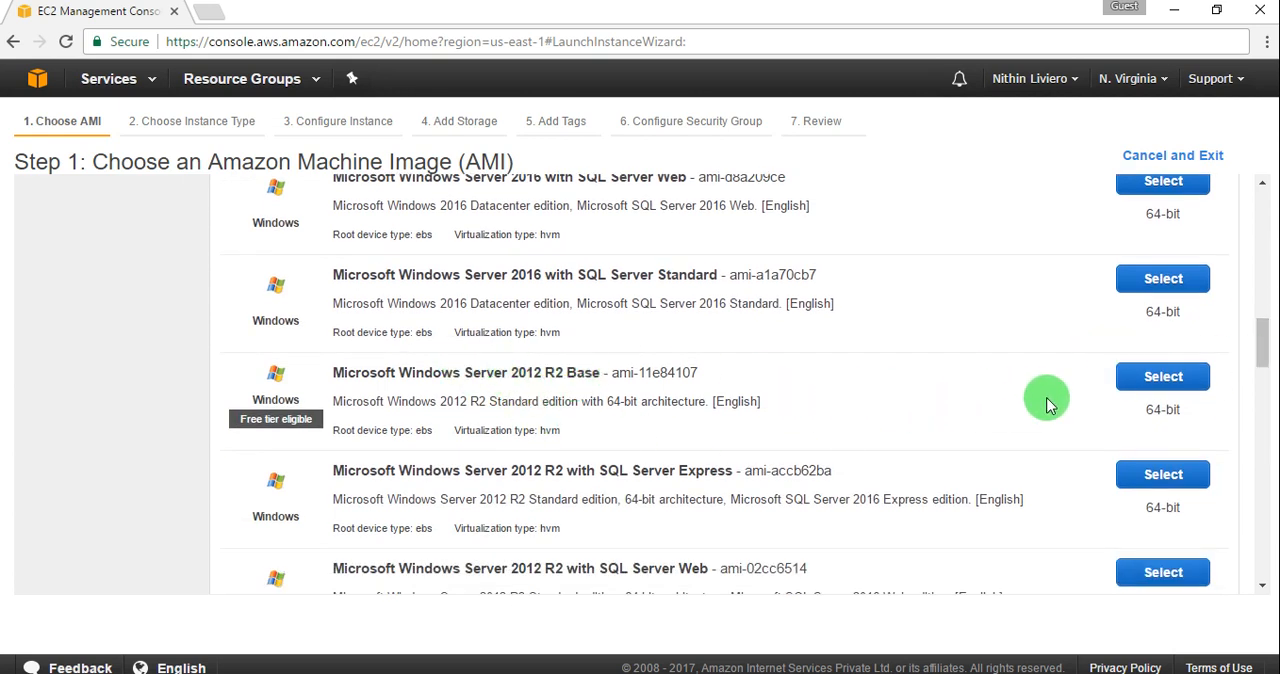
{"action": "left_click", "coordinate": [1147, 388]}
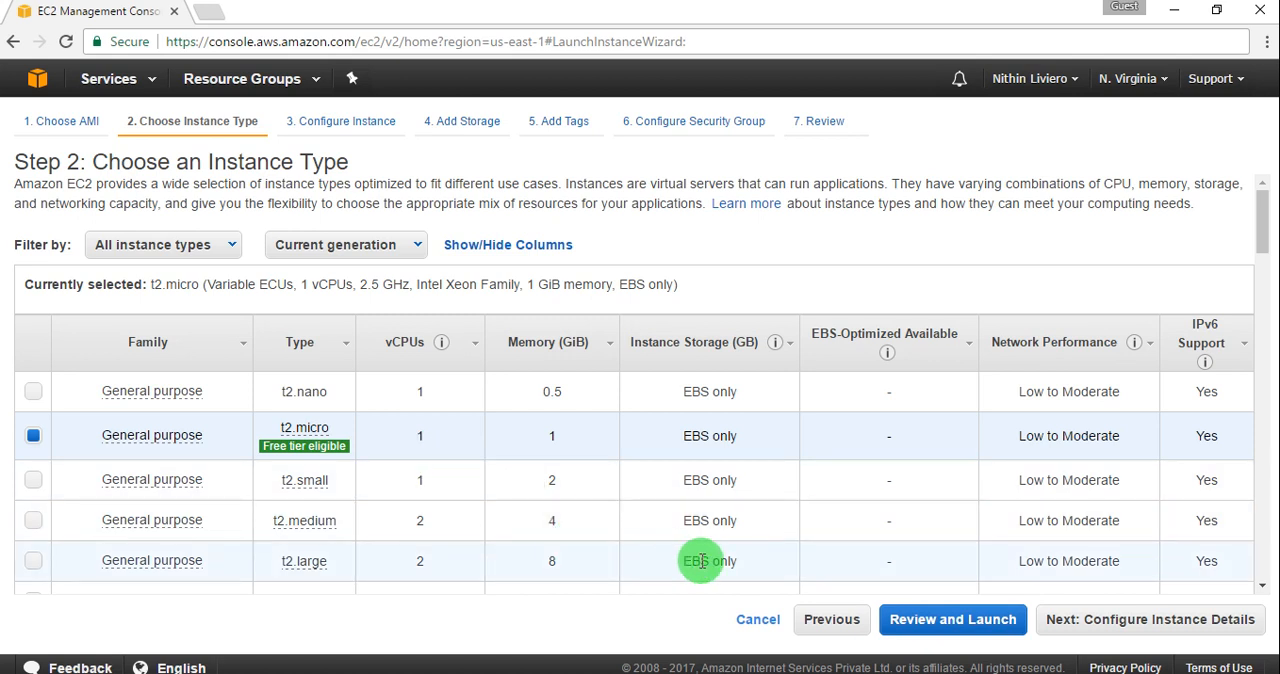
Step: Accept the t2.micro type, the default instance details and the 30 GiB General Purpose SSD root volume, proceeding to the tags
{"action": "left_click", "coordinate": [1060, 625]}
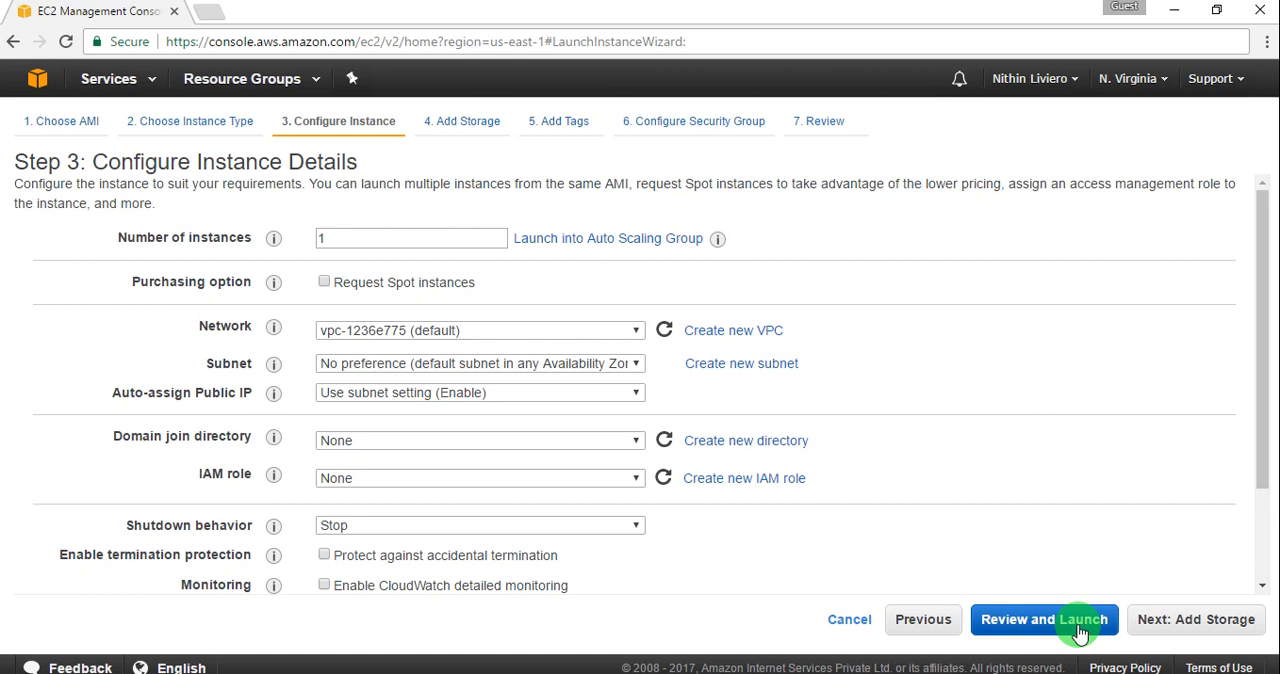
{"action": "left_click", "coordinate": [1160, 627]}
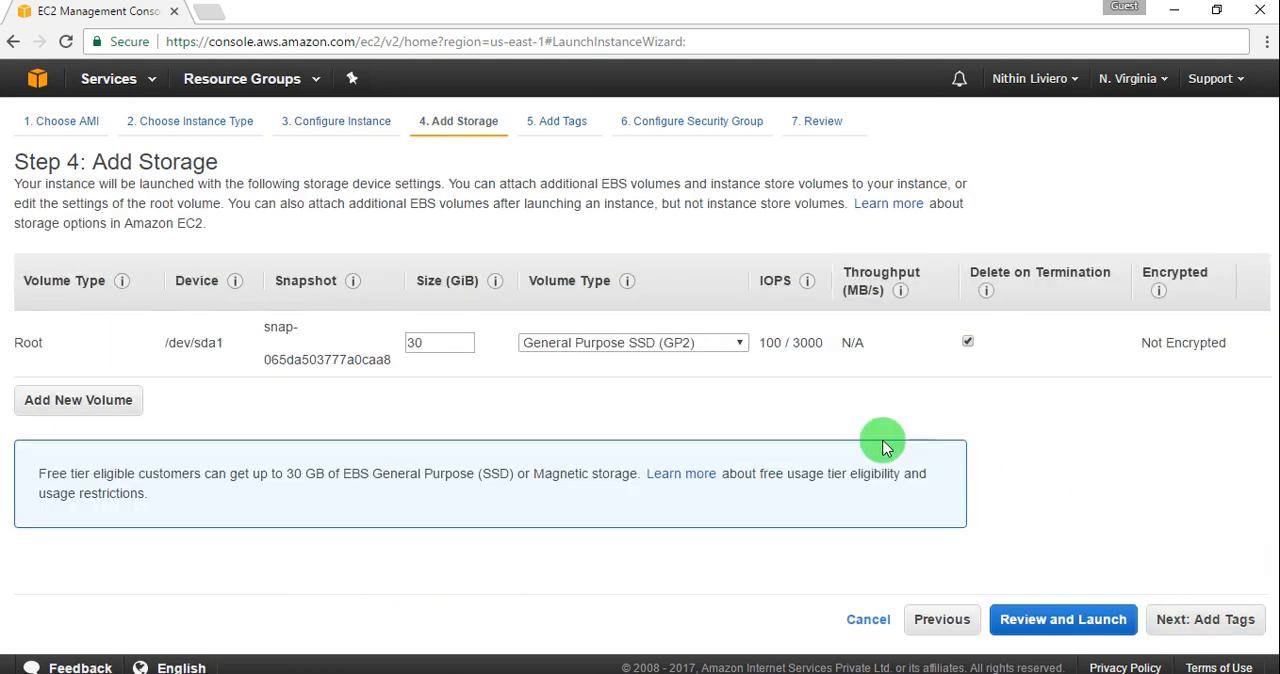
{"action": "double_click", "coordinate": [445, 344]}
{"action": "left_click", "coordinate": [445, 345]}
{"action": "double_click", "coordinate": [445, 345]}
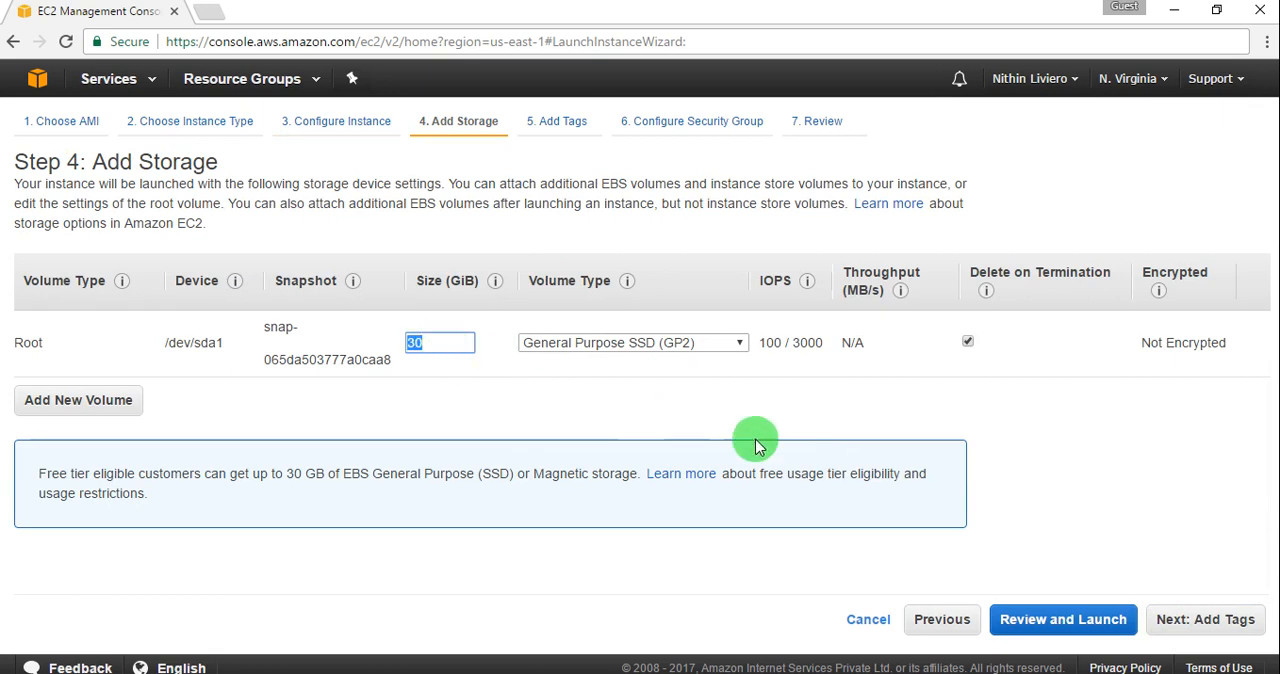
{"action": "left_click", "coordinate": [1128, 543]}
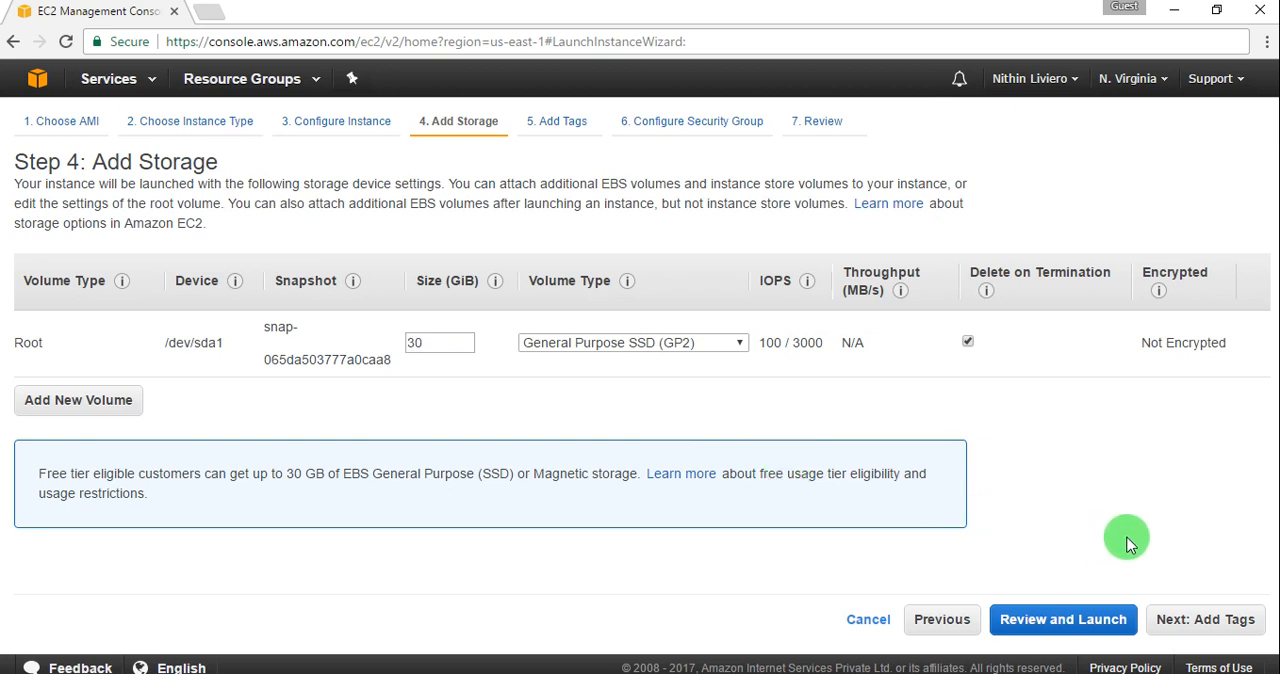
{"action": "left_click", "coordinate": [1188, 625]}
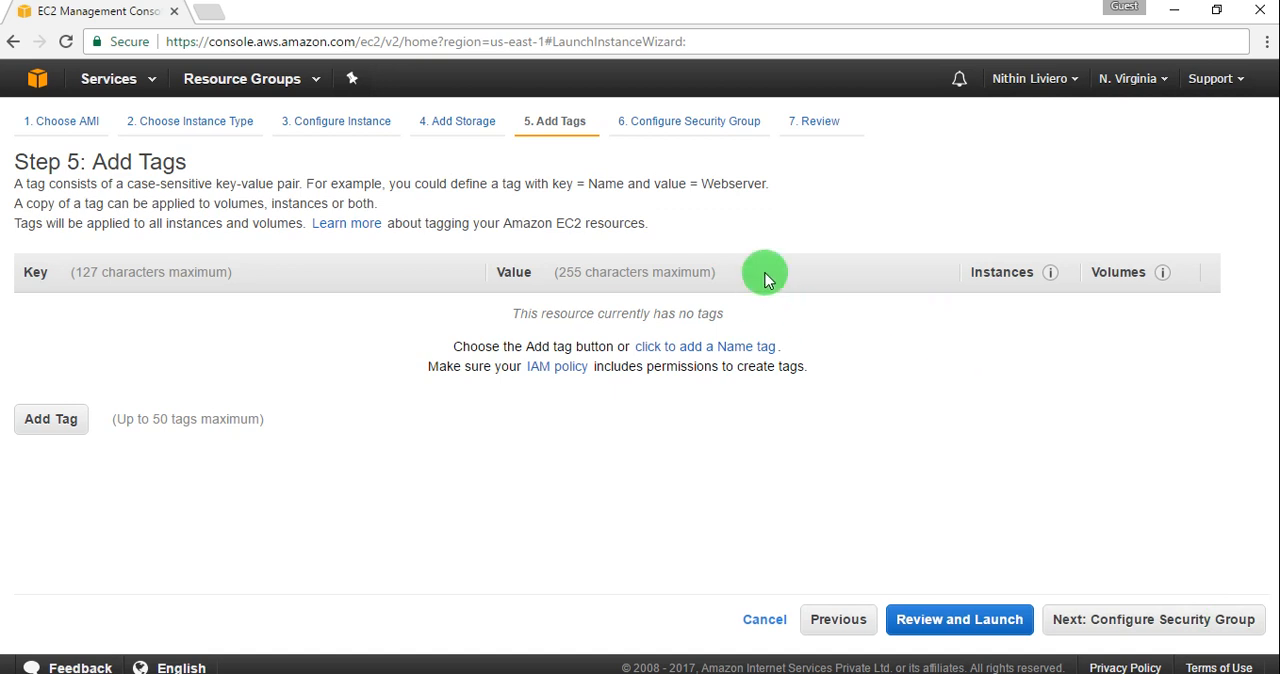
Step: Add a Name tag with the value Win12R2 to the instance
{"action": "left_click", "coordinate": [720, 345]}
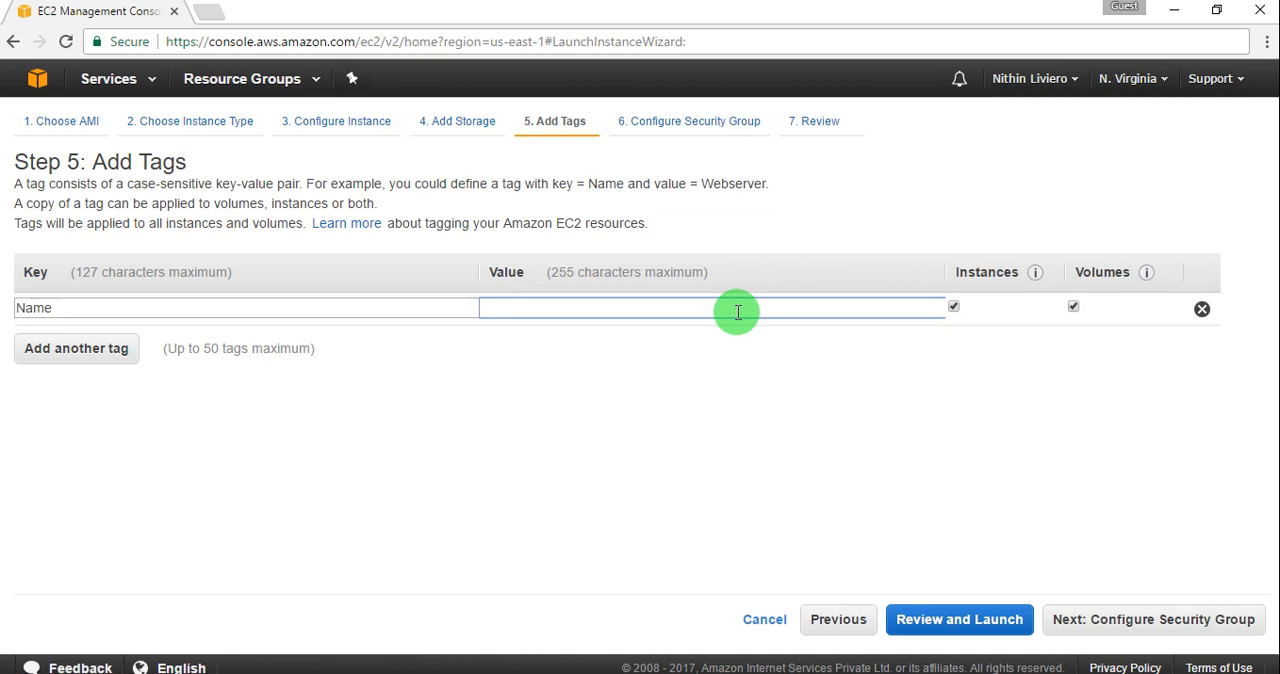
{"action": "type", "text": "Win"}
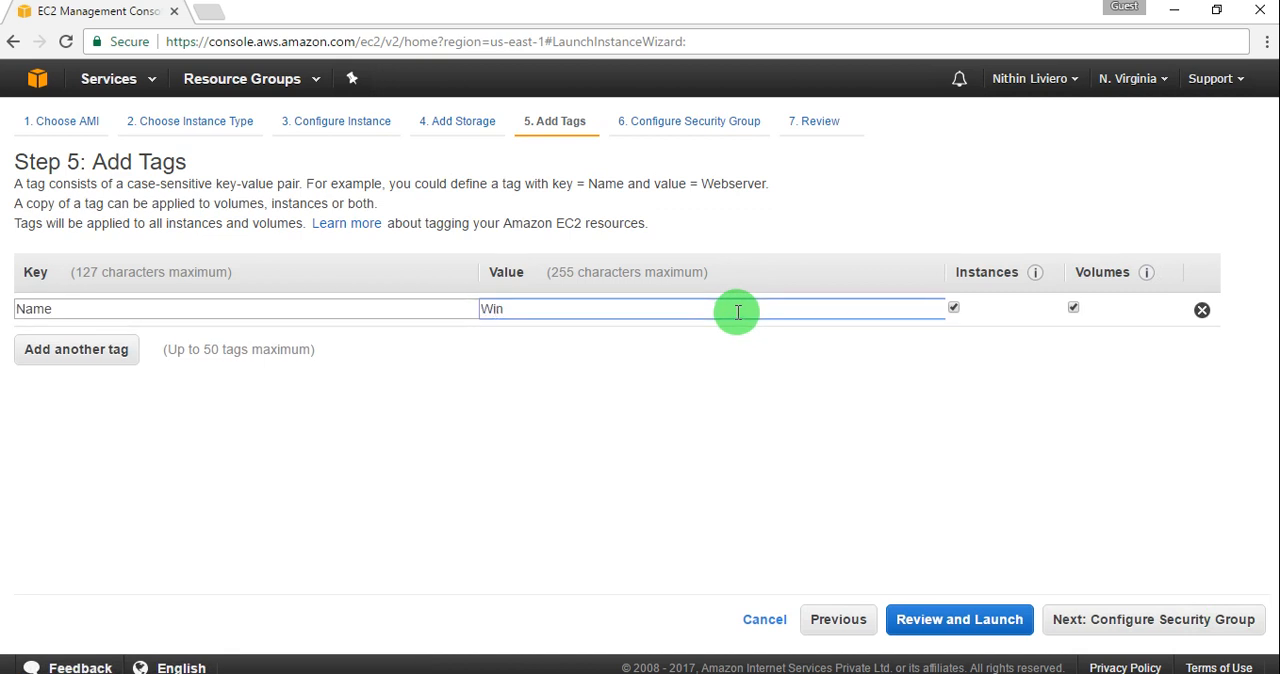
{"action": "type", "text": "12R2"}
Step: Add a second tag with the key date and the value 6 Apr 2017
{"action": "left_click", "coordinate": [134, 352]}
{"action": "type", "text": "date"}
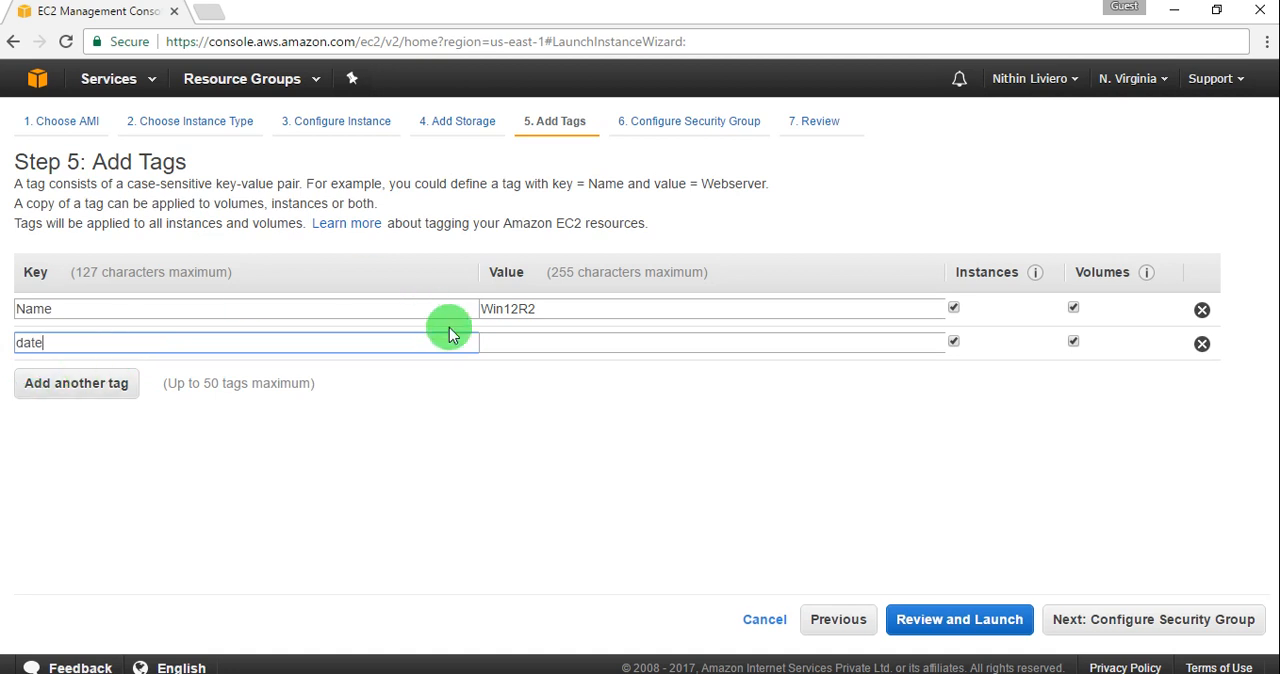
{"action": "left_click", "coordinate": [492, 344]}
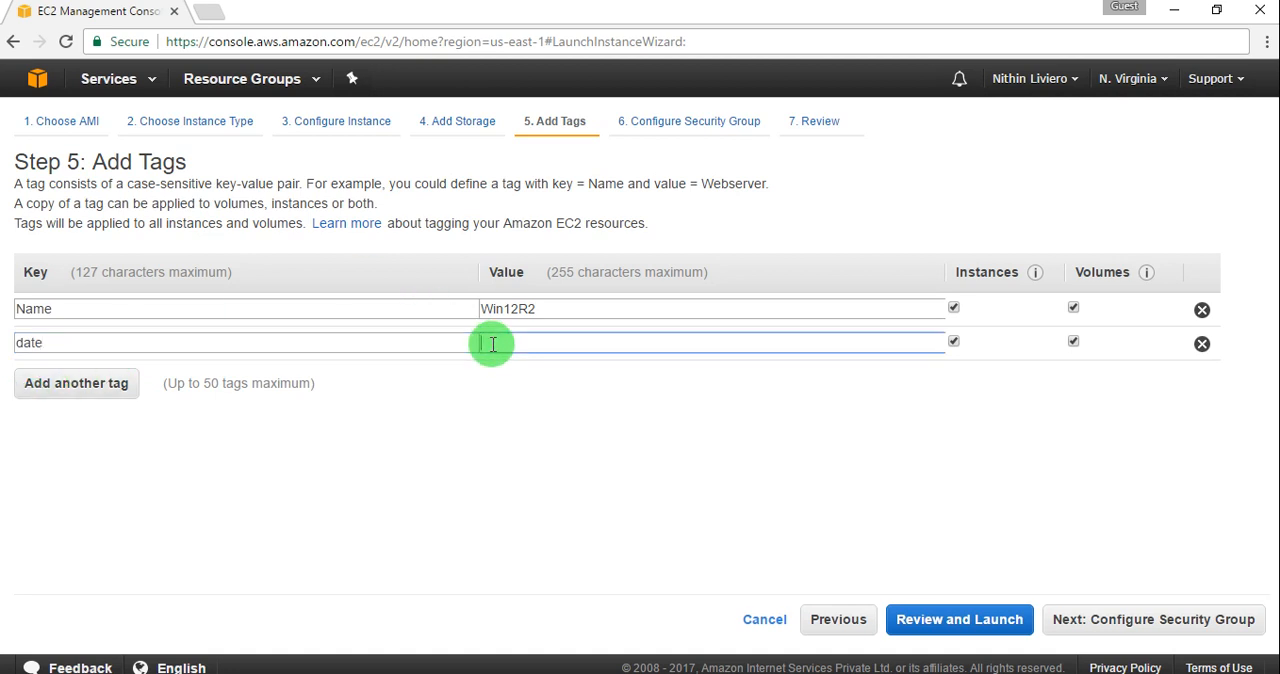
{"action": "type", "text": "6 Apr 2017"}
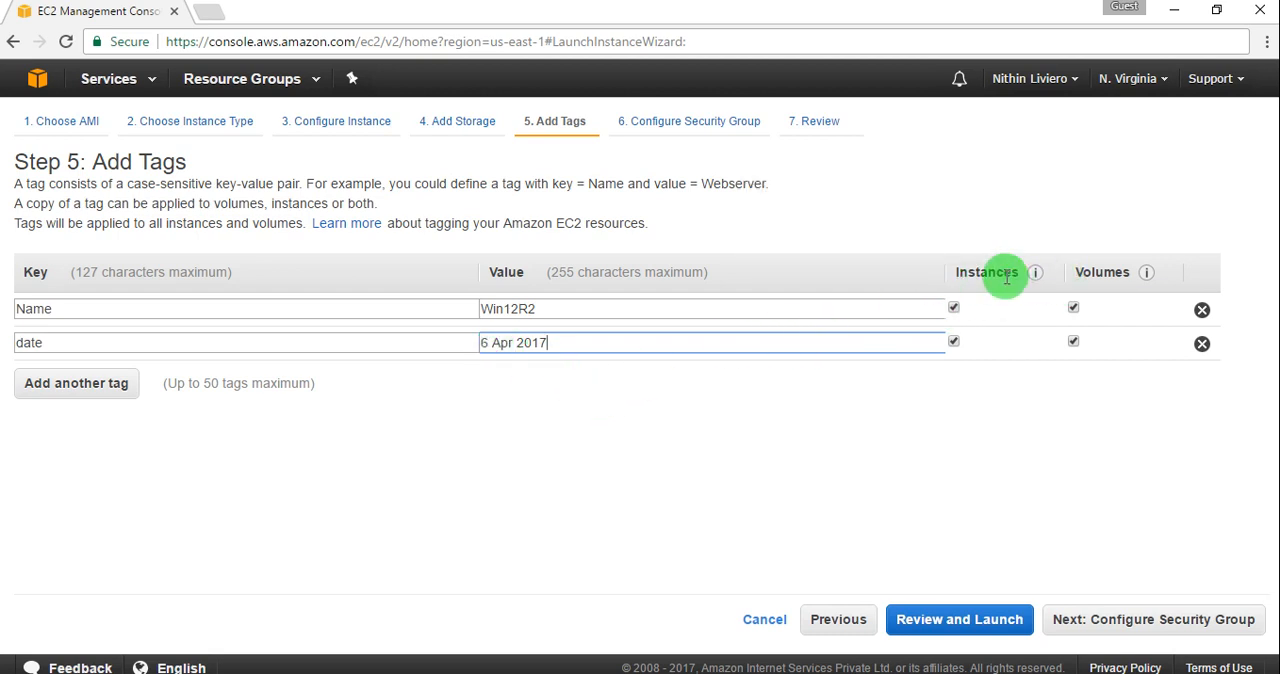
{"action": "mouse_move", "coordinate": [1034, 278]}
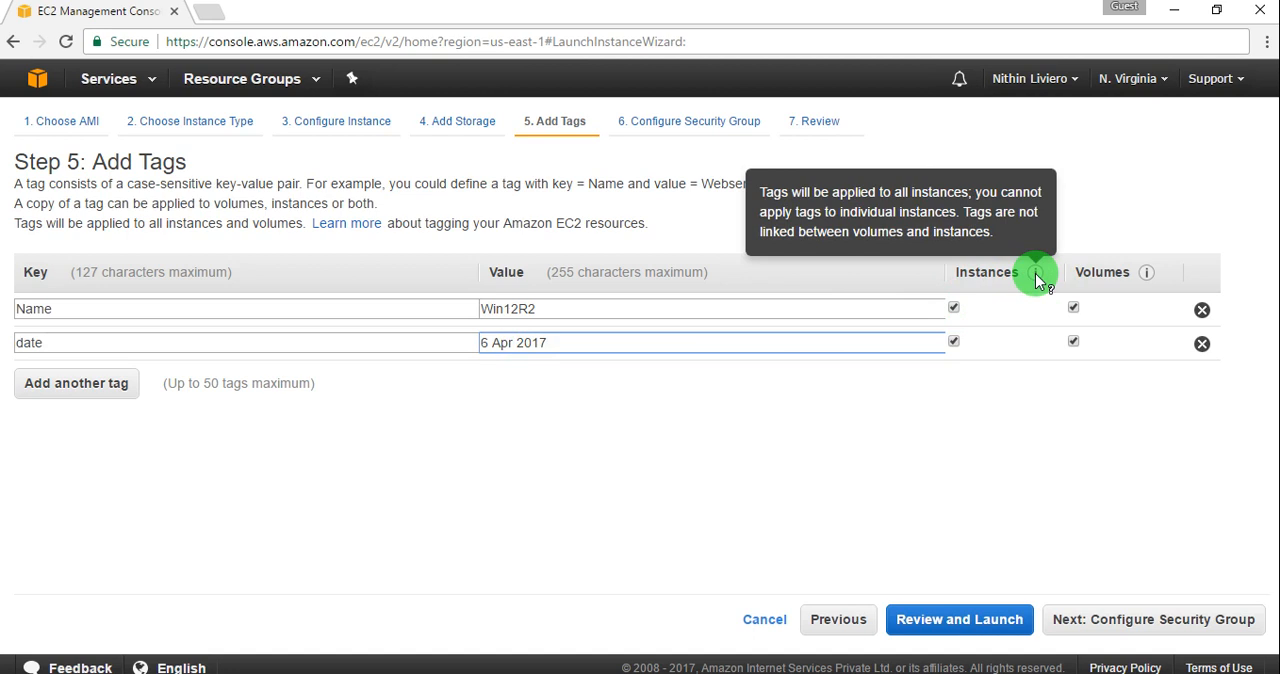
{"action": "mouse_move", "coordinate": [1142, 280]}
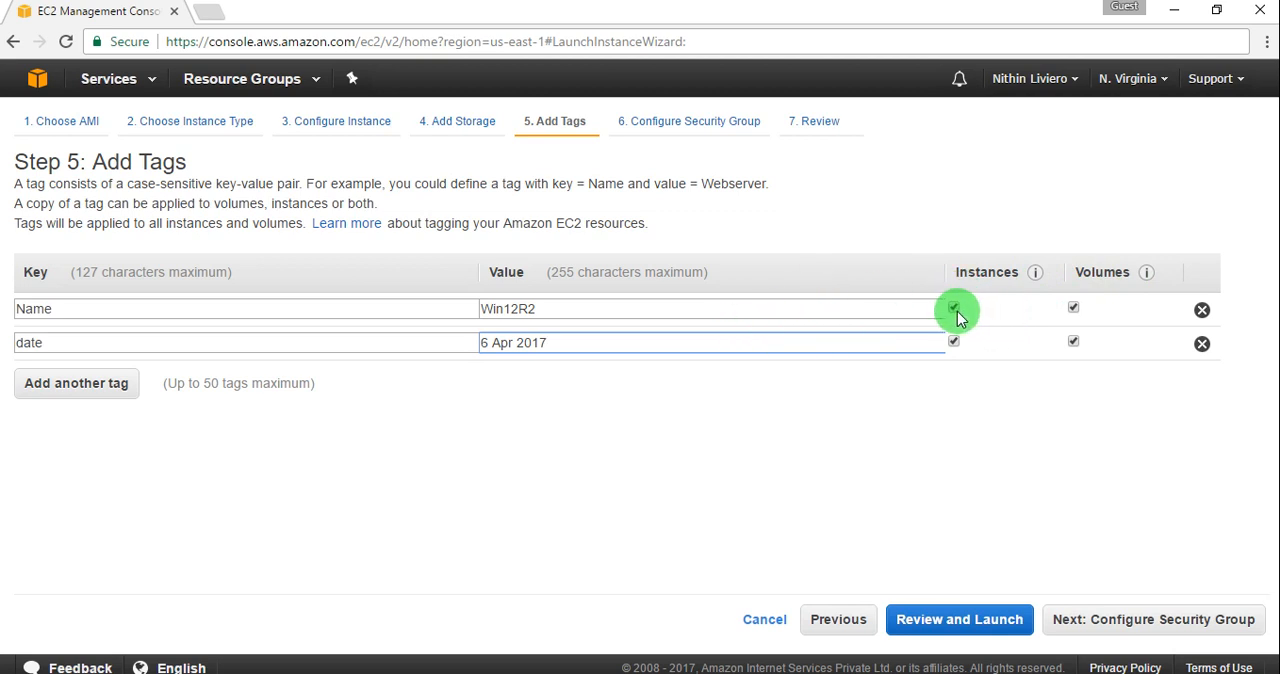
{"action": "left_click", "coordinate": [1073, 309]}
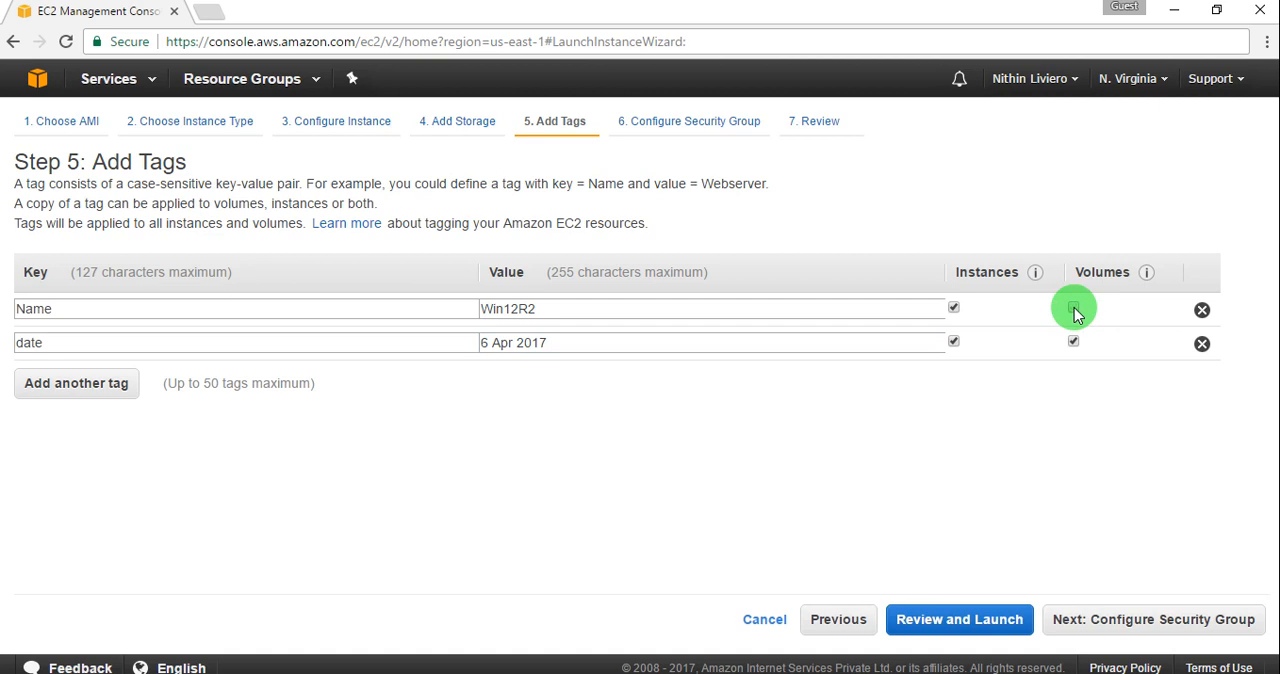
{"action": "left_click", "coordinate": [1074, 339]}
{"action": "left_click", "coordinate": [1073, 312]}
{"action": "left_click", "coordinate": [1075, 342]}
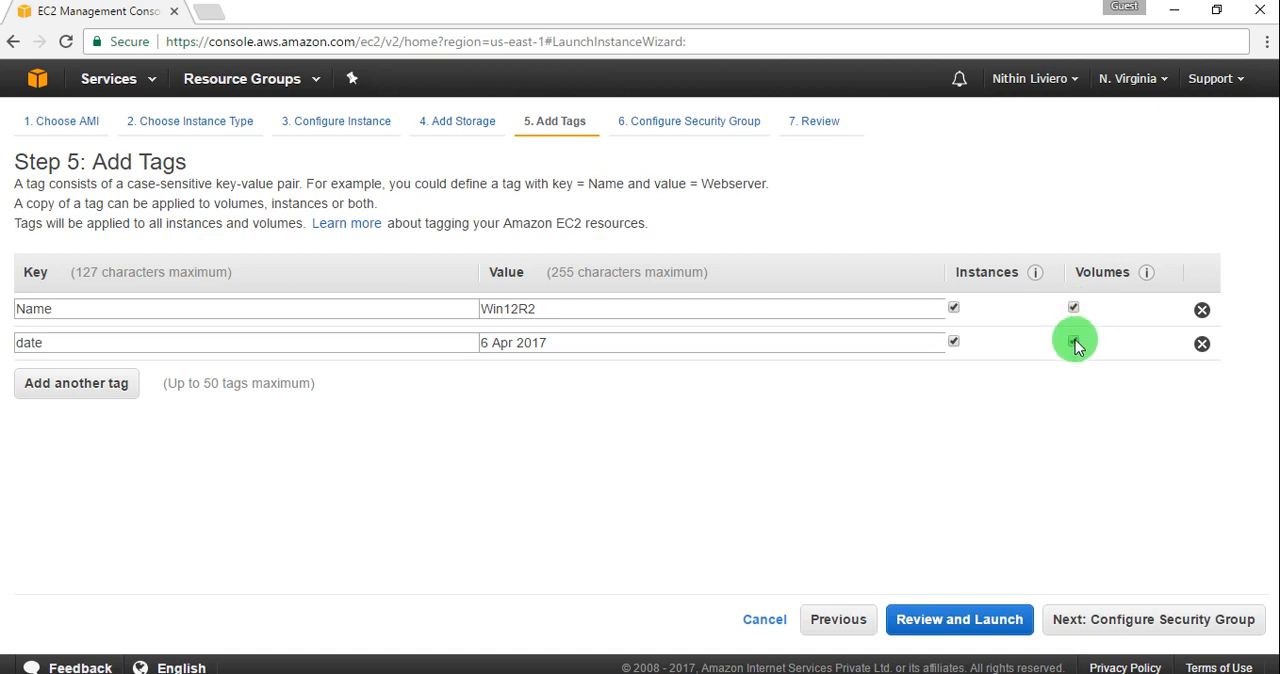
Step: Proceed to the security group configuration and name the new security group win12_SG
{"action": "left_click", "coordinate": [1133, 626]}
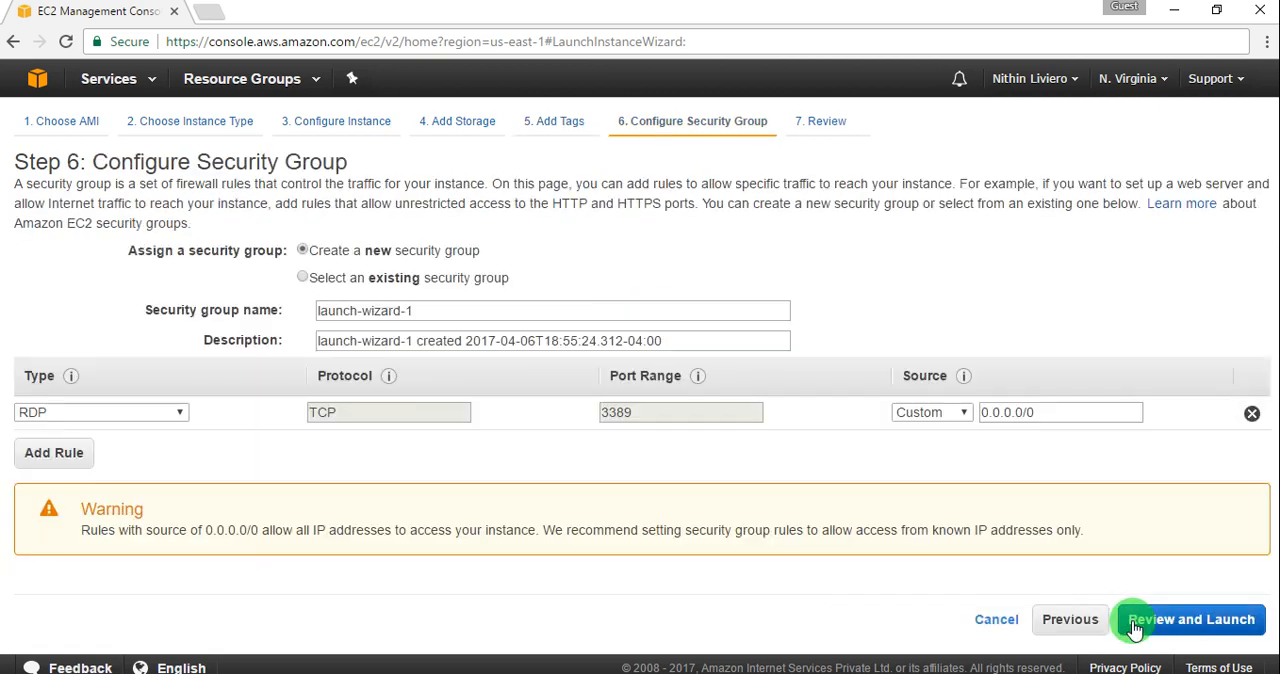
{"action": "triple_click", "coordinate": [548, 308]}
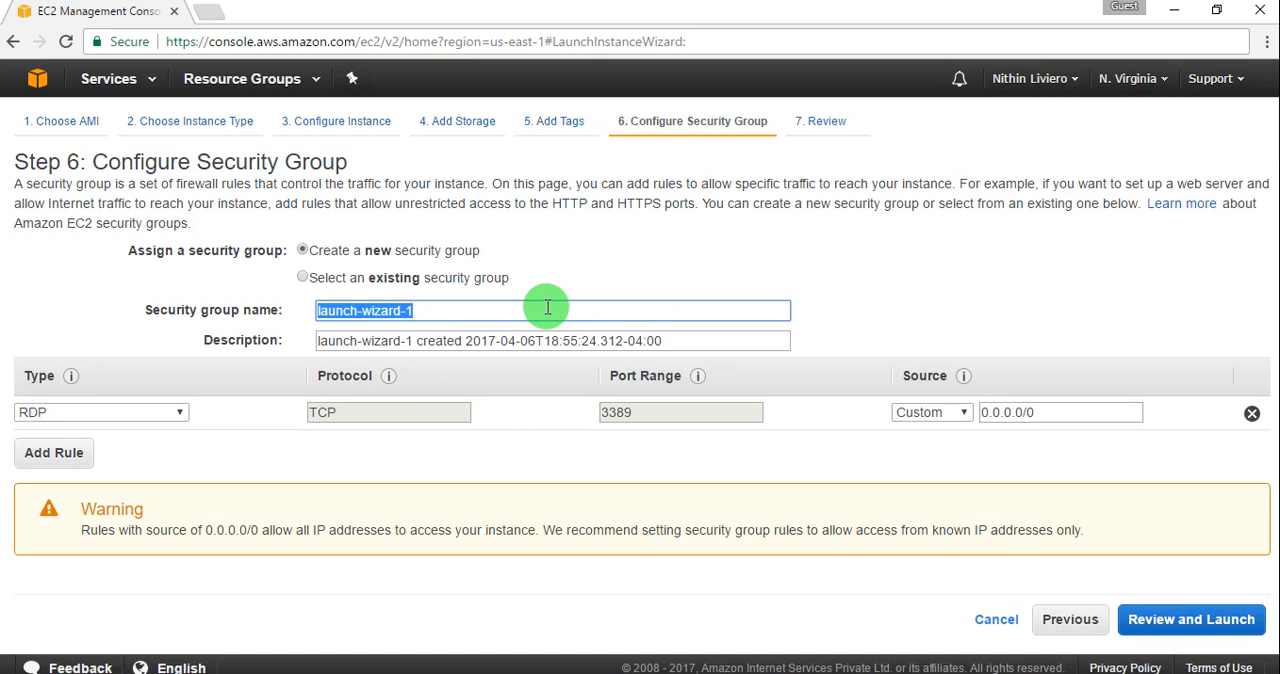
{"action": "type", "text": "win"}
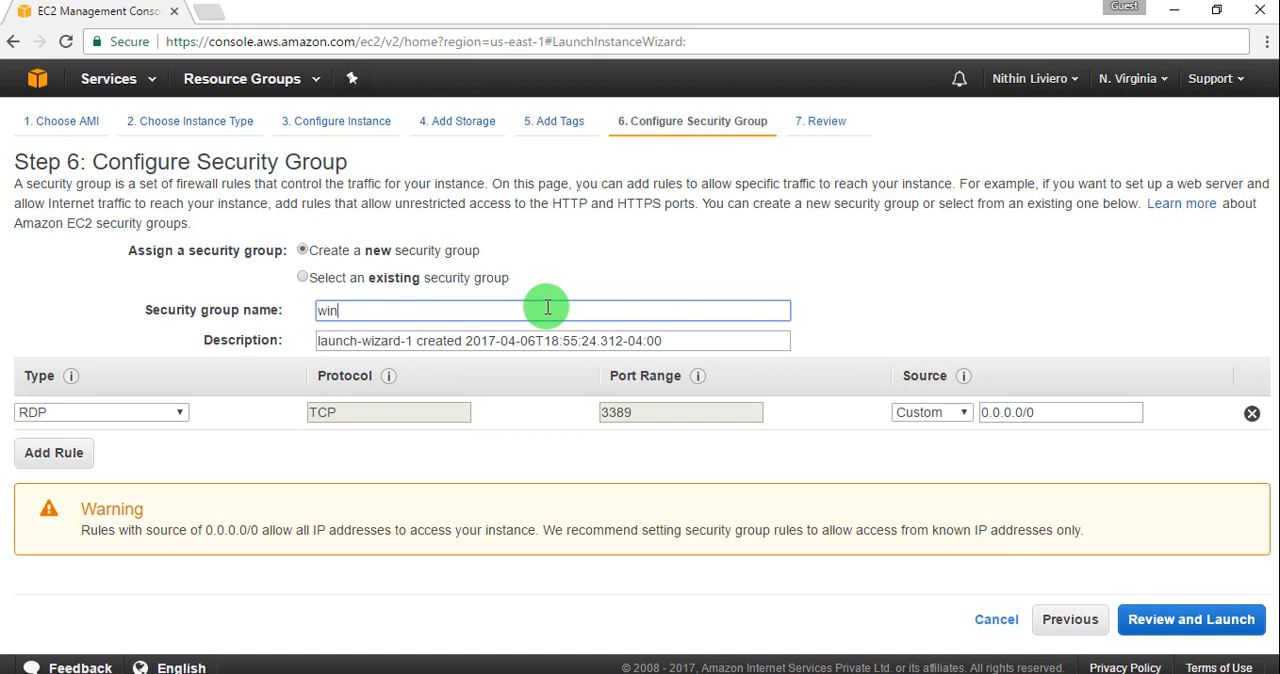
{"action": "type", "text": "12"}
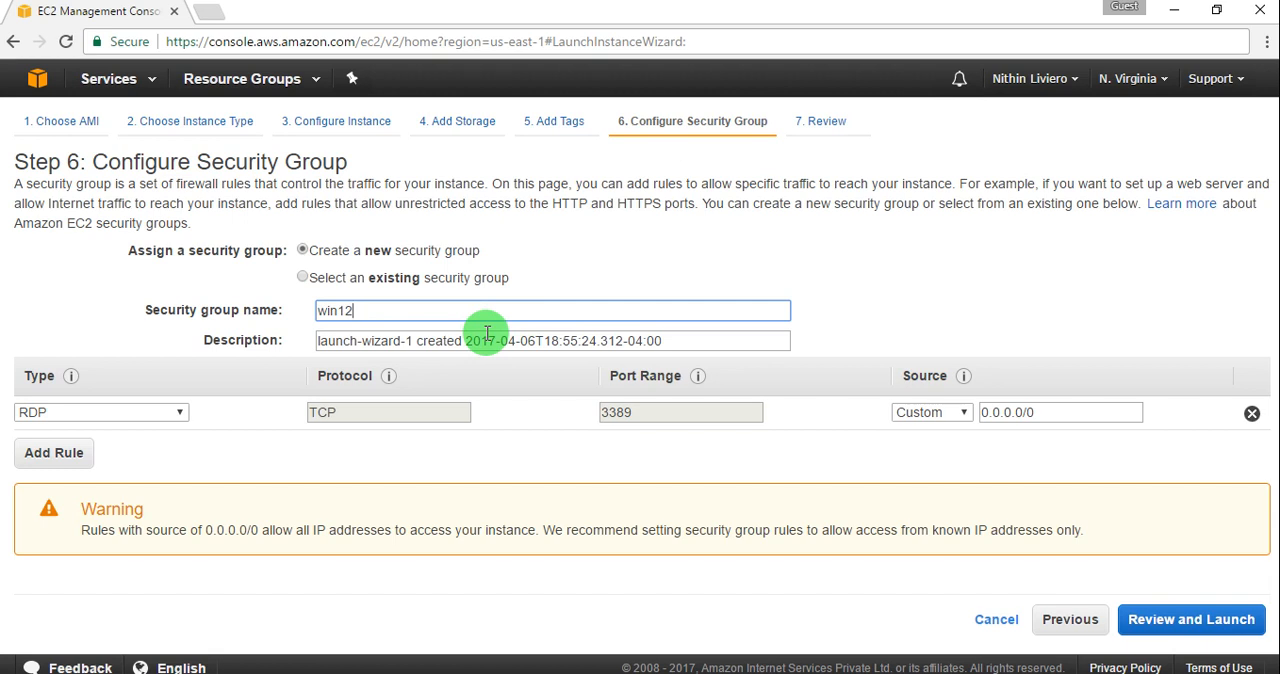
{"action": "type", "text": "_SG"}
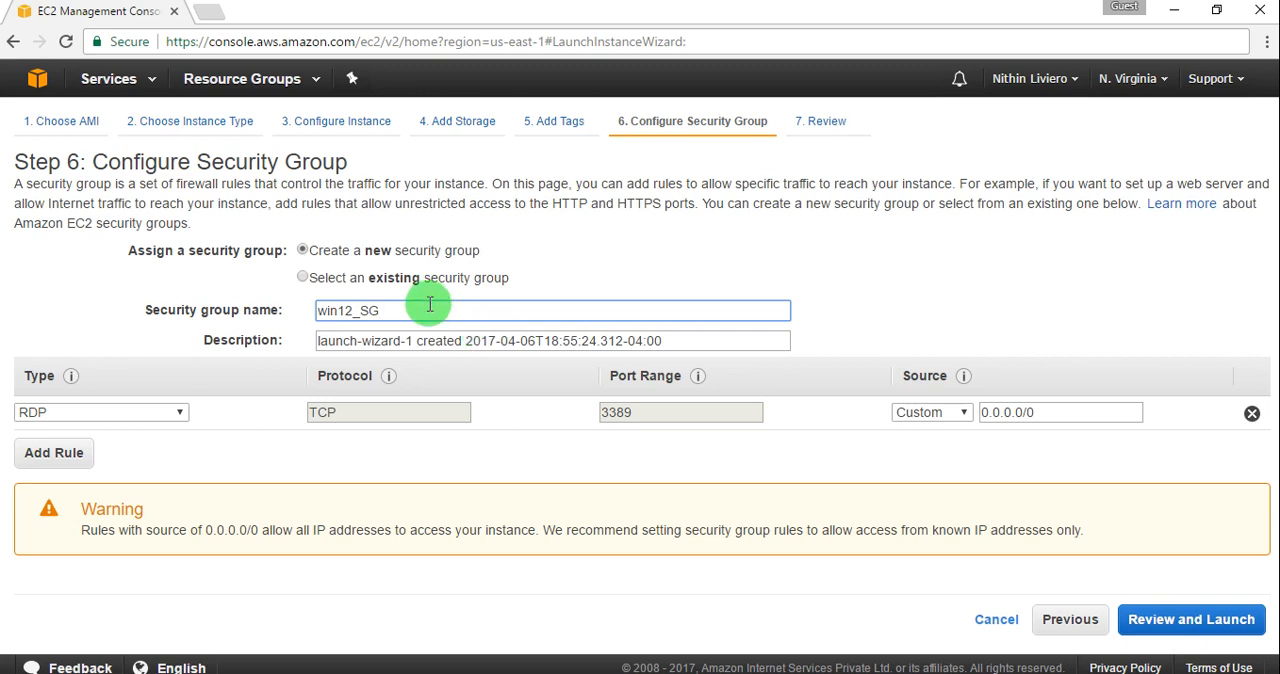
Step: Replace launch-wizard-1 in the security group's description with the copied group name win12_SG
{"action": "double_click", "coordinate": [350, 311]}
{"action": "key", "text": "ctrl+c"}
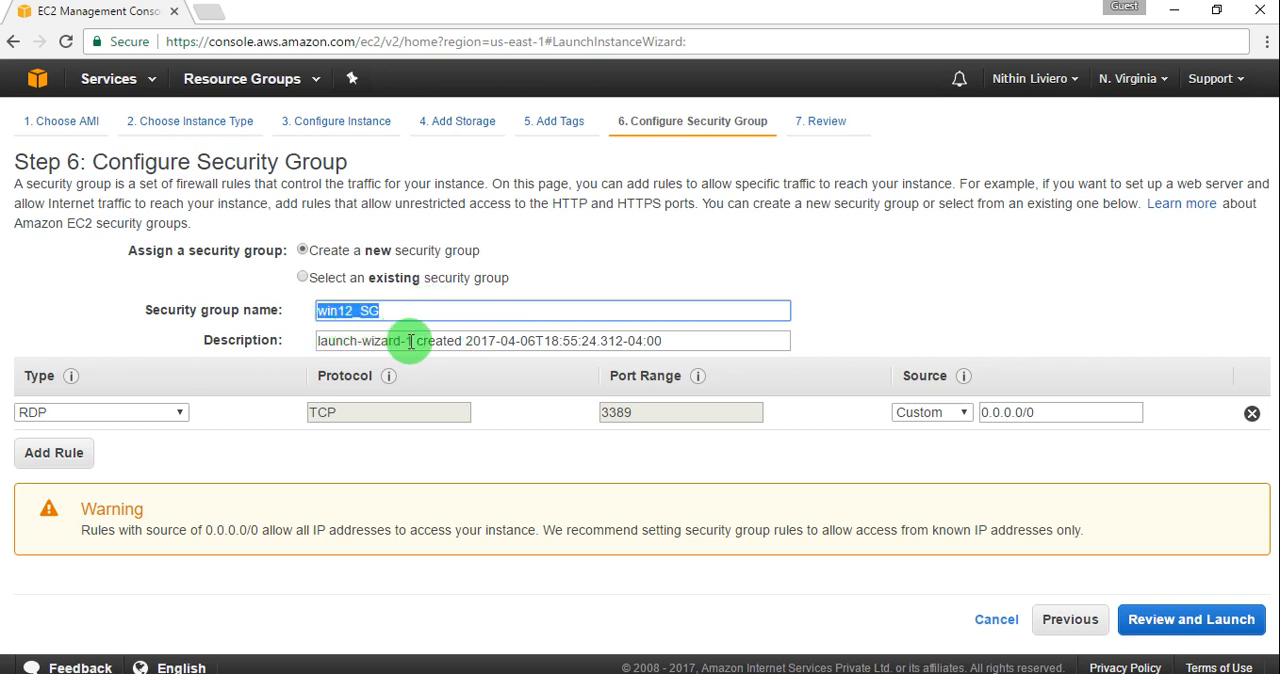
{"action": "left_click_drag", "start_coordinate": [411, 341], "coordinate": [305, 348]}
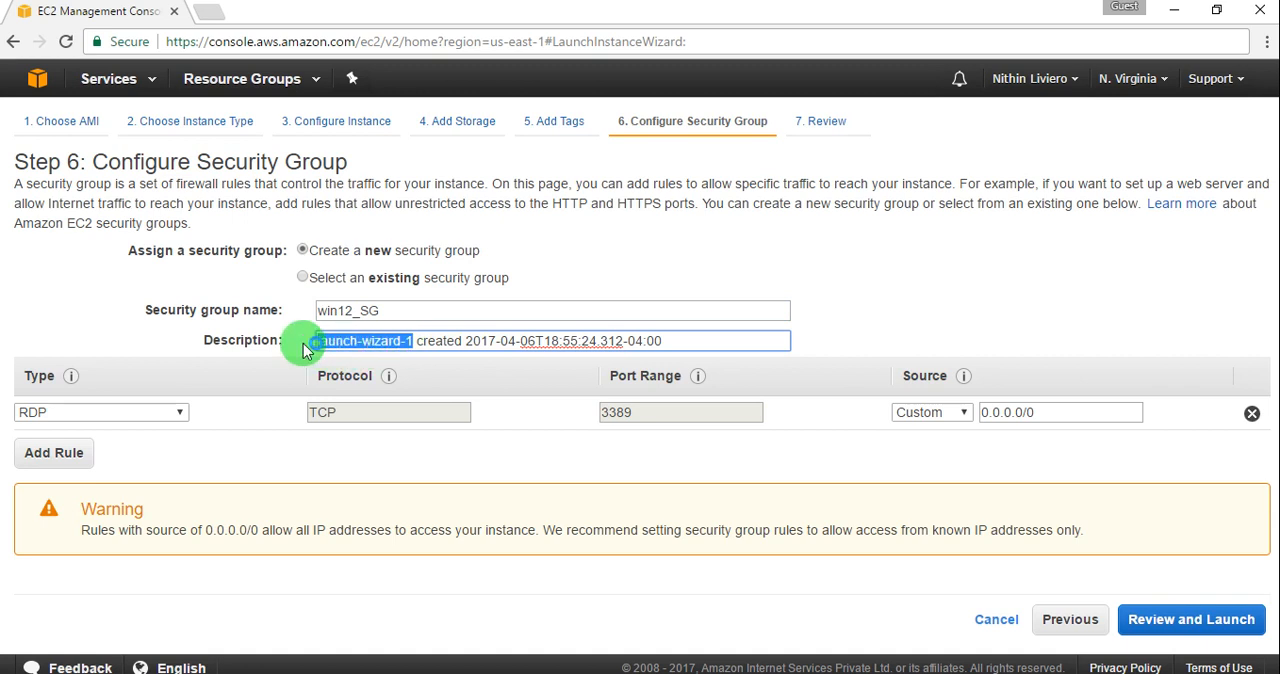
{"action": "key", "text": "ctrl+v"}
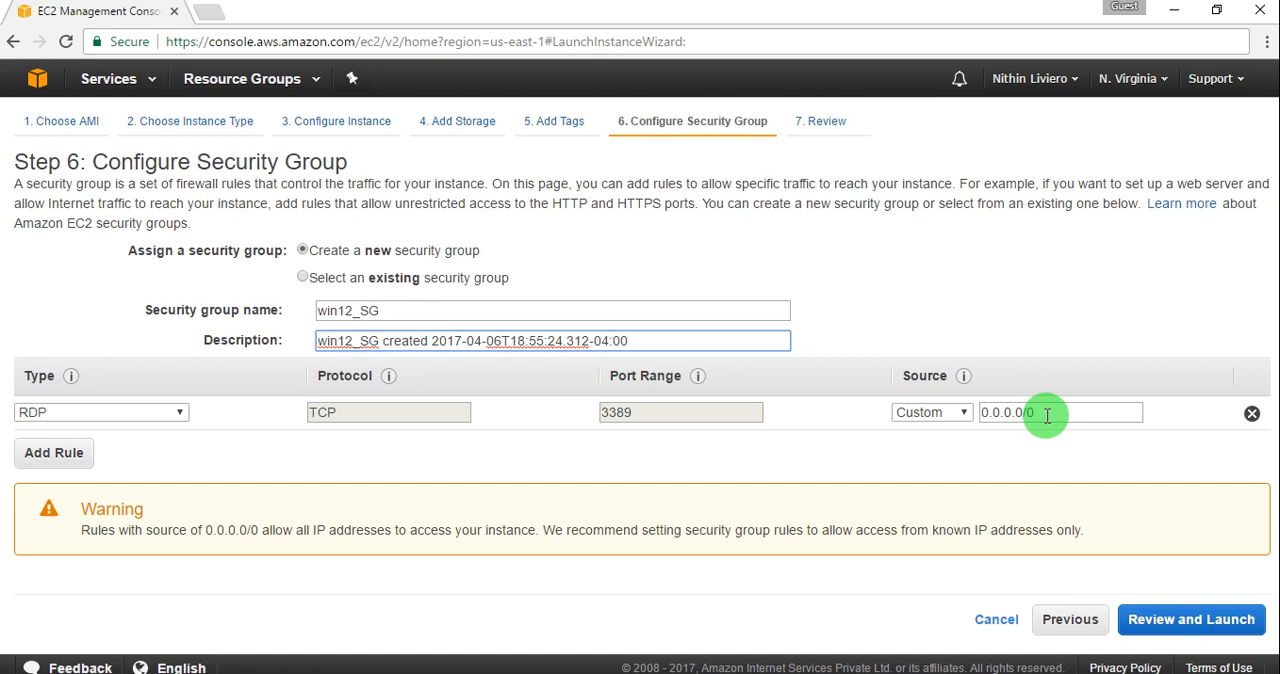
Step: Restrict the RDP rule's source to My IP and proceed to the instance launch review
{"action": "left_click", "coordinate": [966, 413]}
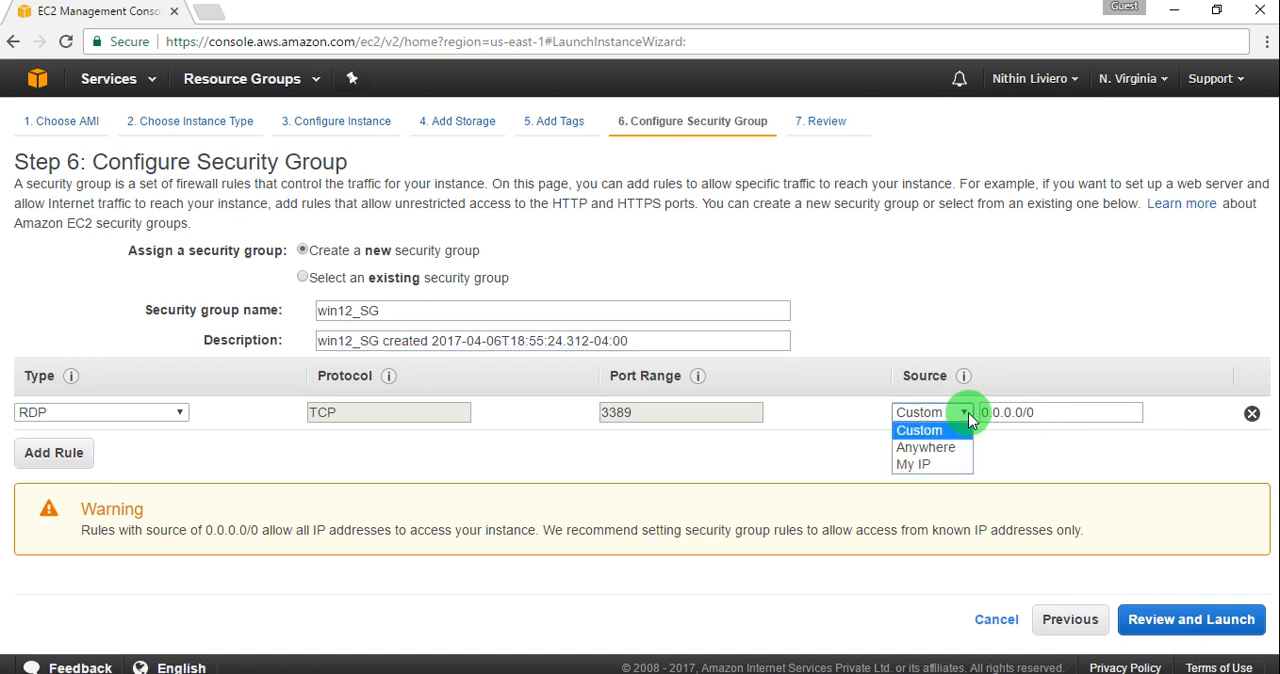
{"action": "left_click", "coordinate": [957, 465]}
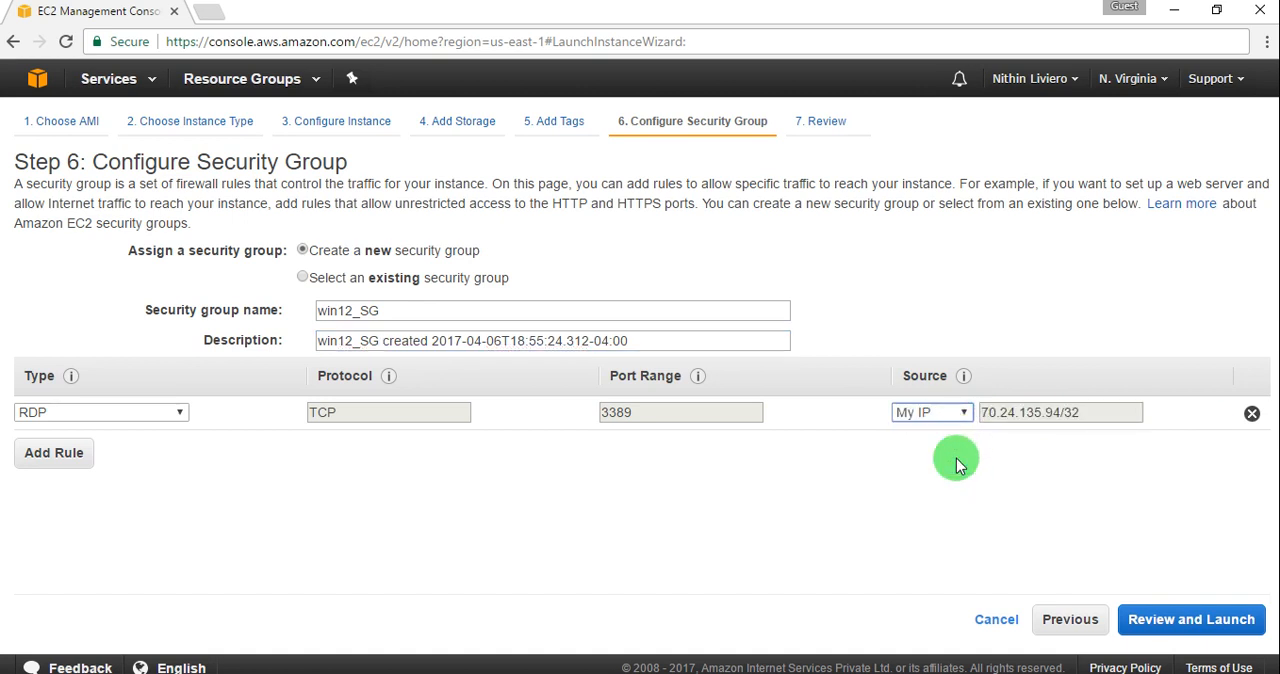
{"action": "left_click", "coordinate": [960, 415]}
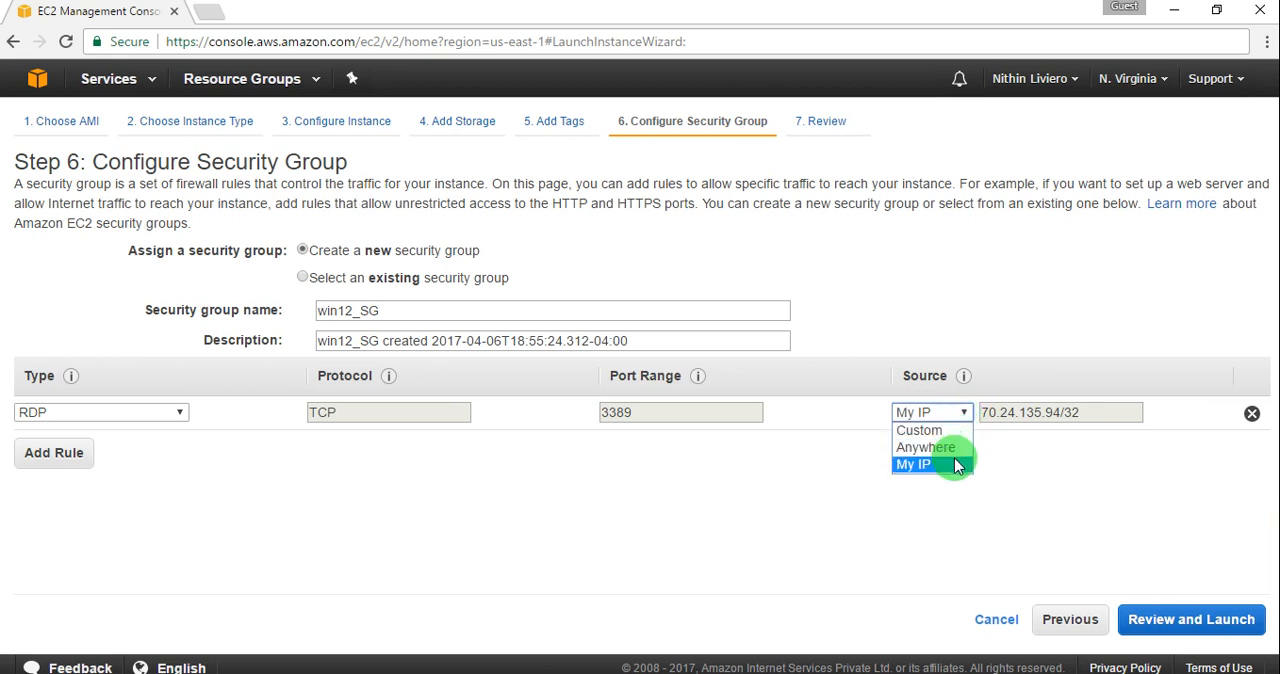
{"action": "left_click", "coordinate": [957, 465]}
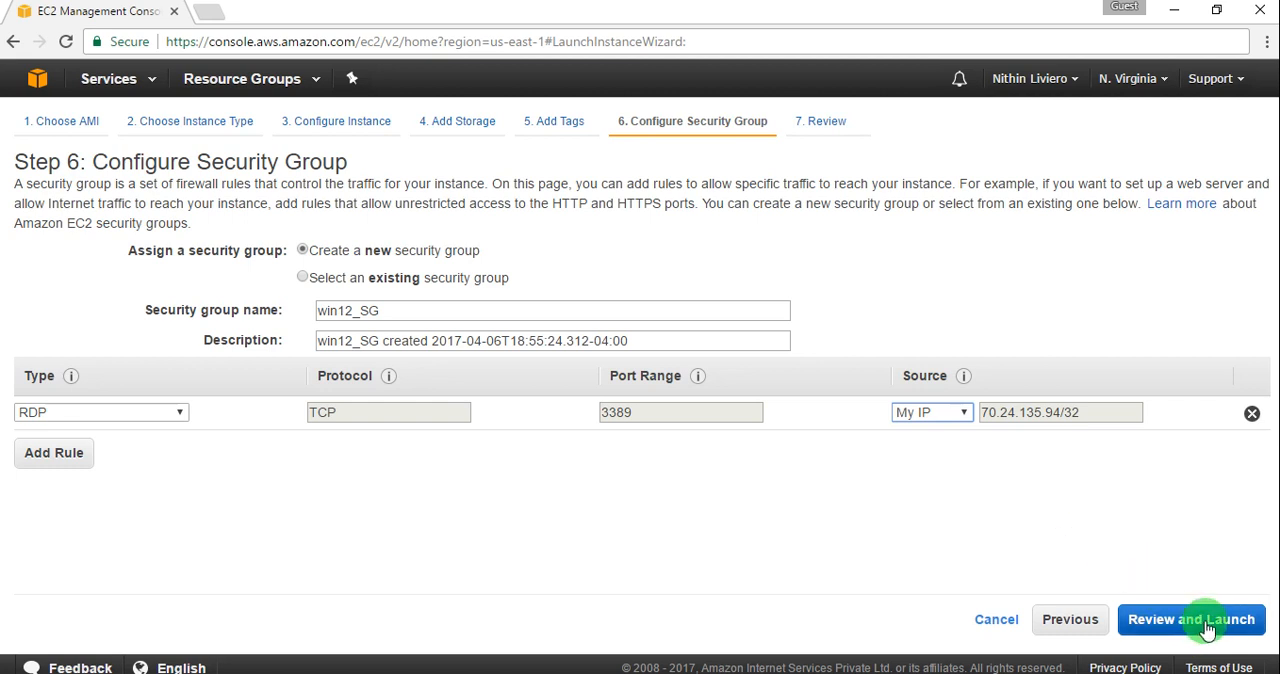
{"action": "left_click", "coordinate": [1148, 622]}
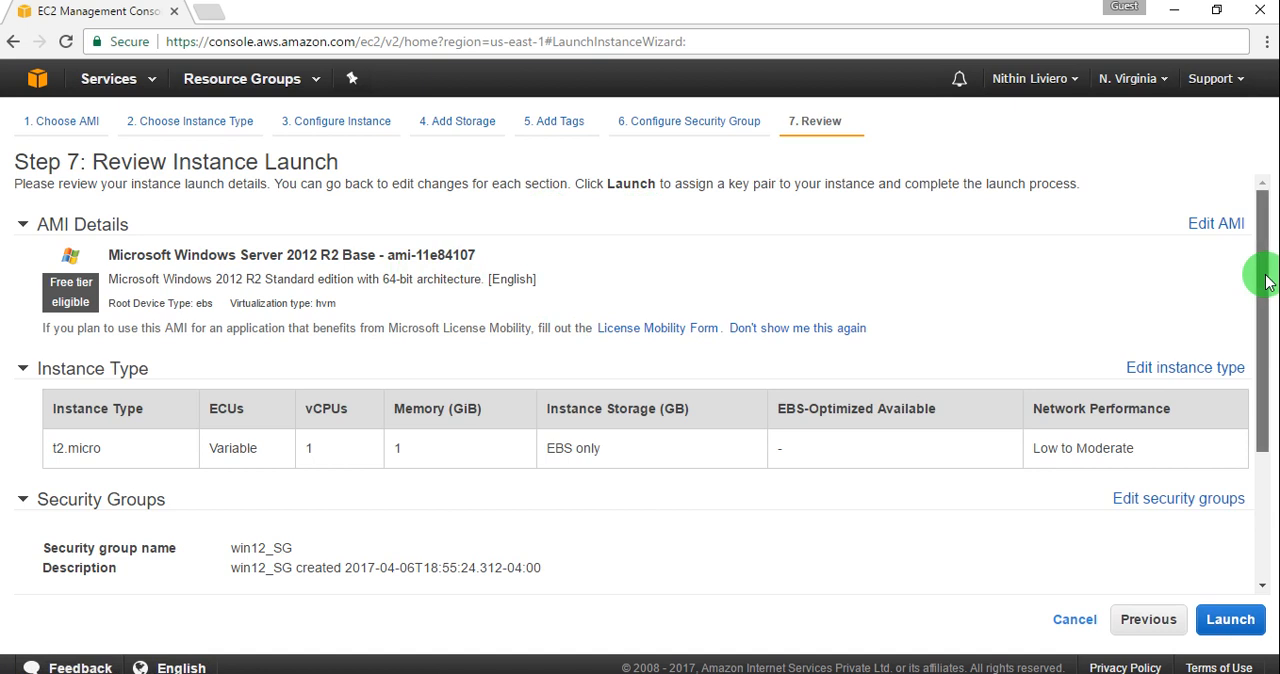
Step: Review the instance launch summary, expanding the Instance Details, Storage and Tags sections to examine their settings
{"action": "left_click_drag", "start_coordinate": [1260, 277], "coordinate": [1265, 440]}
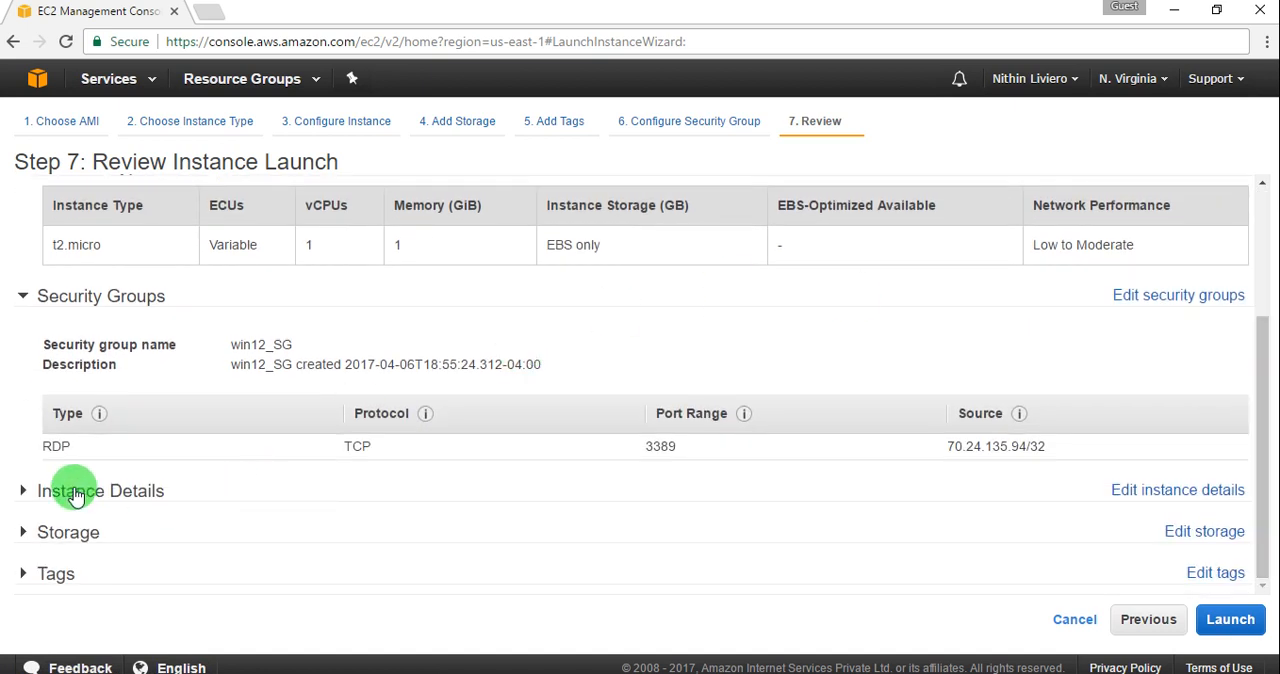
{"action": "left_click", "coordinate": [30, 494]}
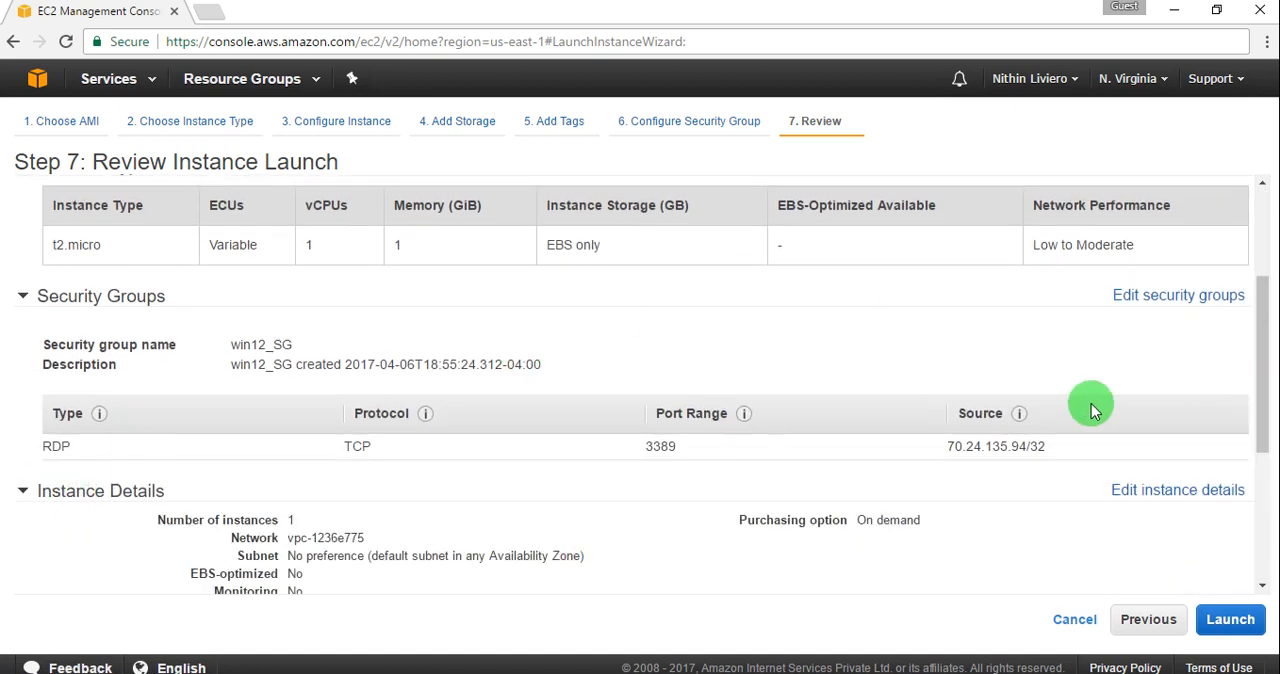
{"action": "left_click_drag", "start_coordinate": [1270, 348], "coordinate": [1250, 566]}
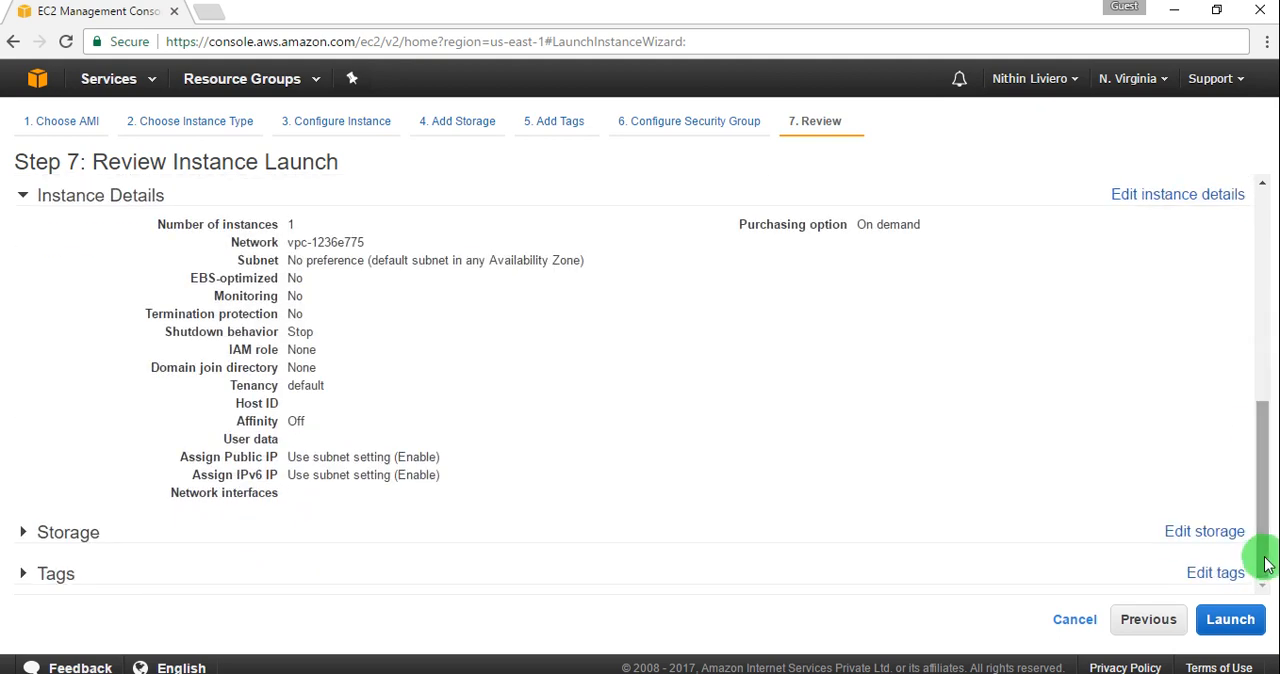
{"action": "left_click", "coordinate": [23, 531]}
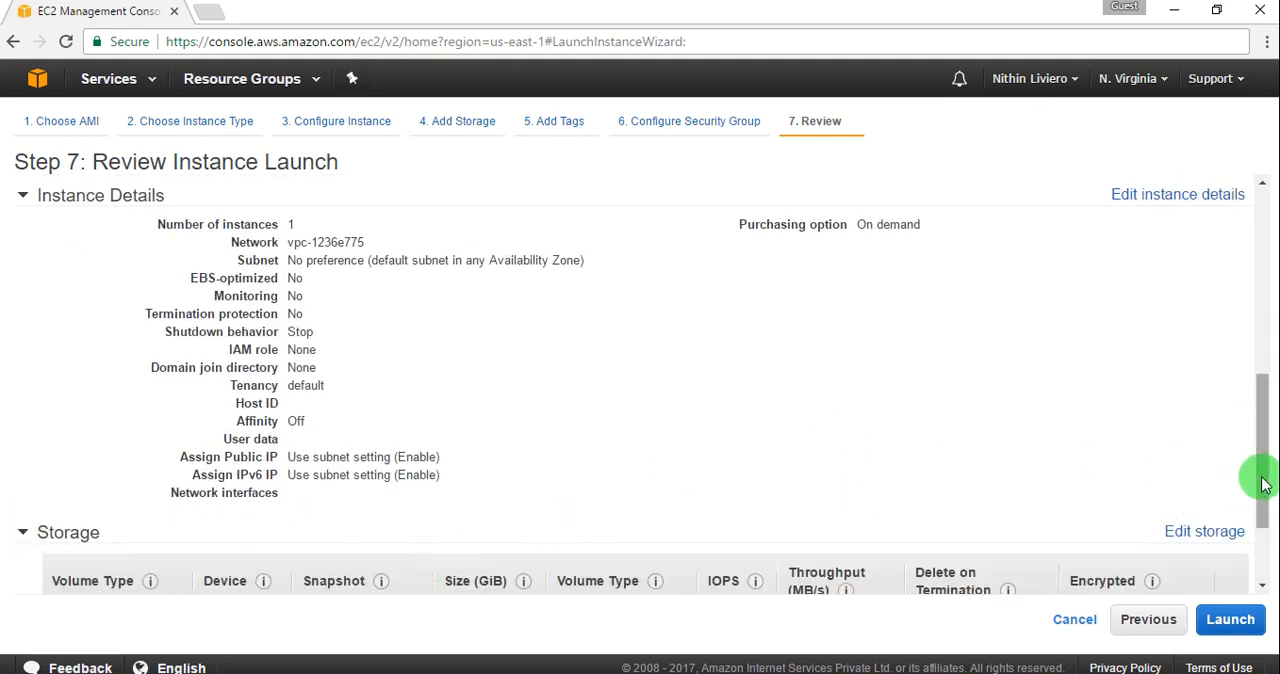
{"action": "left_click", "coordinate": [1262, 586]}
{"action": "left_click", "coordinate": [1262, 588]}
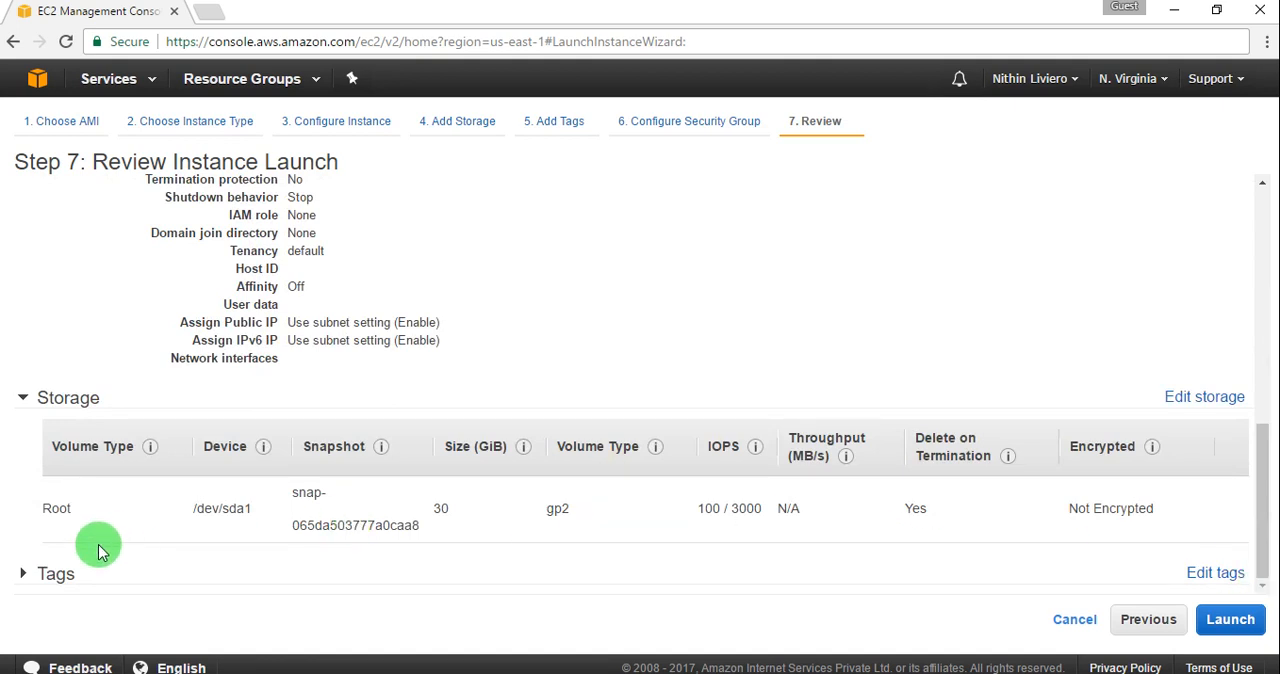
{"action": "left_click", "coordinate": [28, 575]}
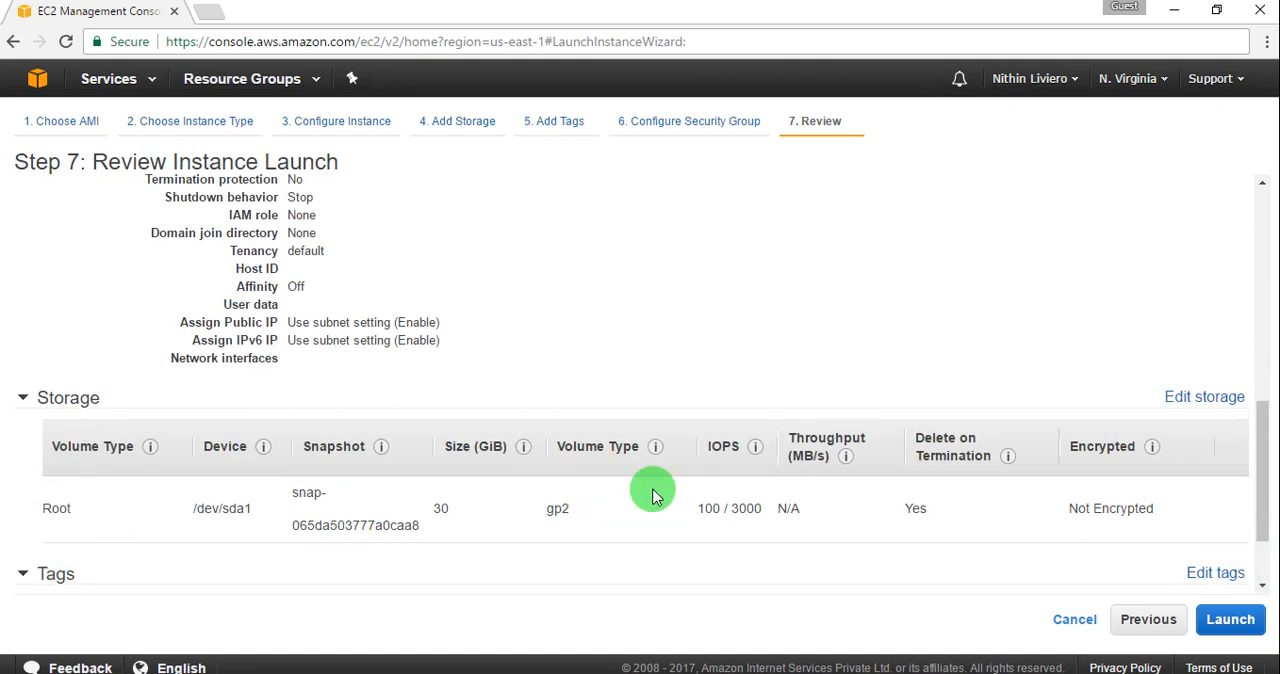
{"action": "left_click_drag", "start_coordinate": [1272, 410], "coordinate": [1270, 562]}
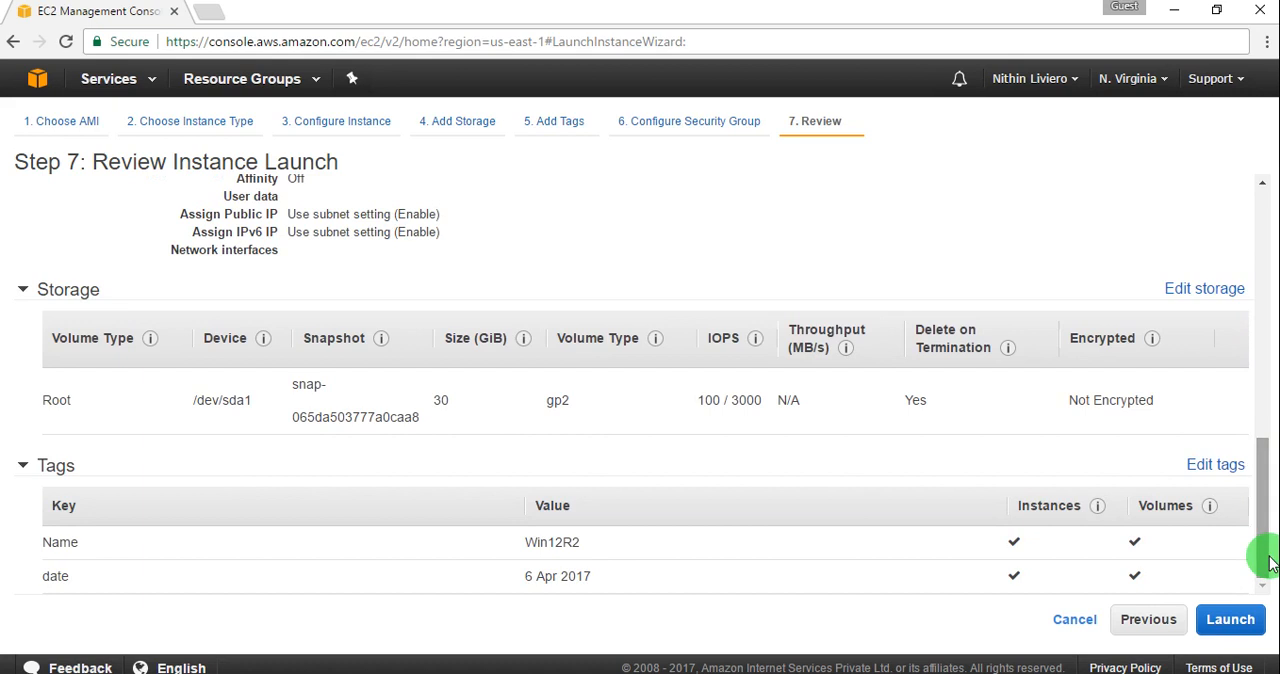
Step: Start the launch and try to create and download a new key pair named win_key
{"action": "left_click", "coordinate": [1234, 621]}
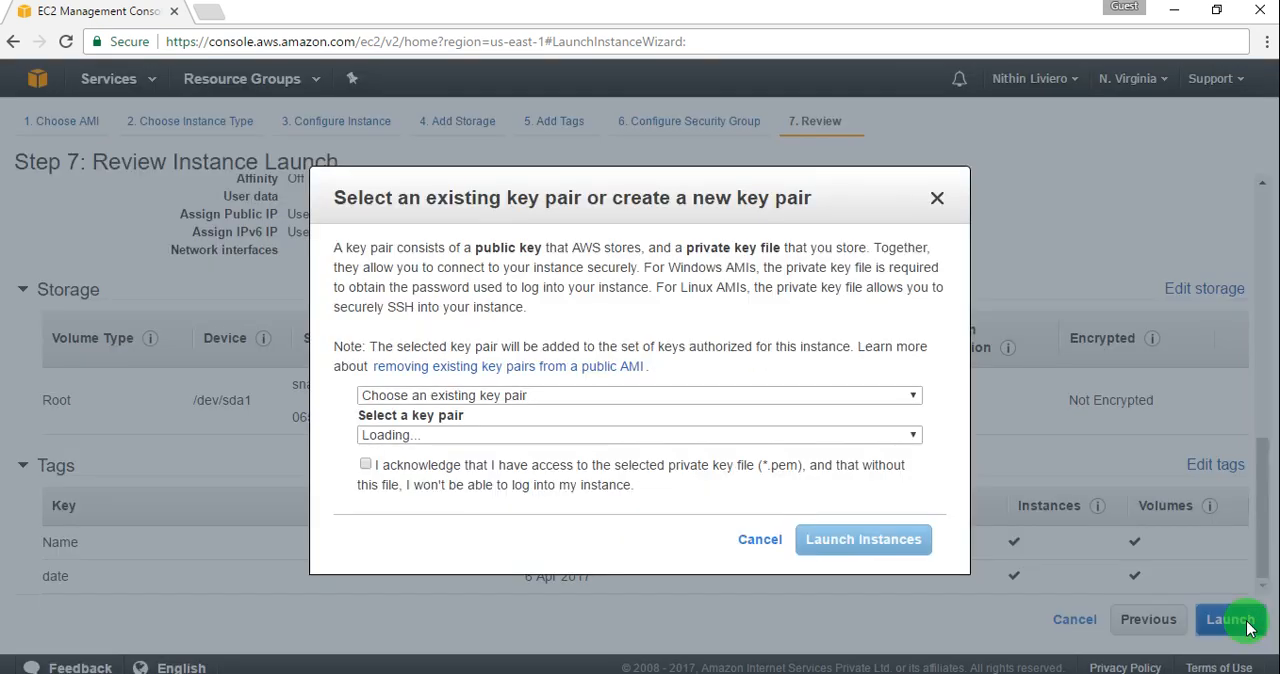
{"action": "left_click", "coordinate": [890, 398]}
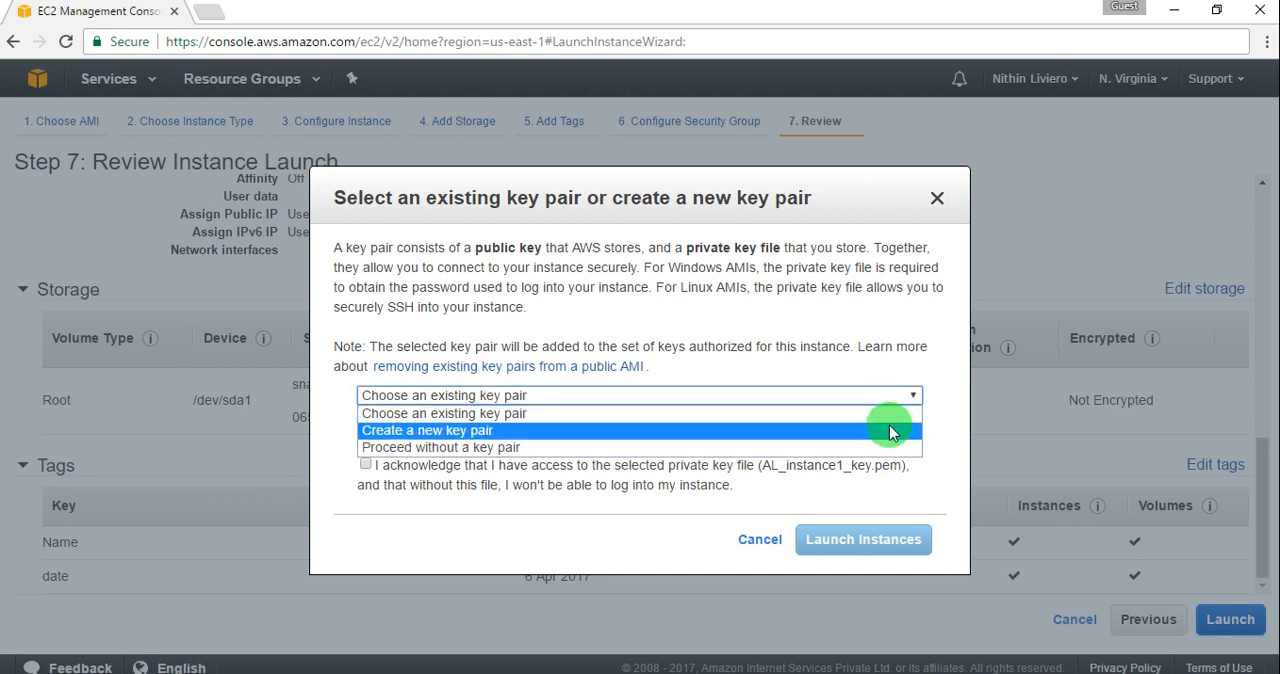
{"action": "left_click", "coordinate": [892, 432]}
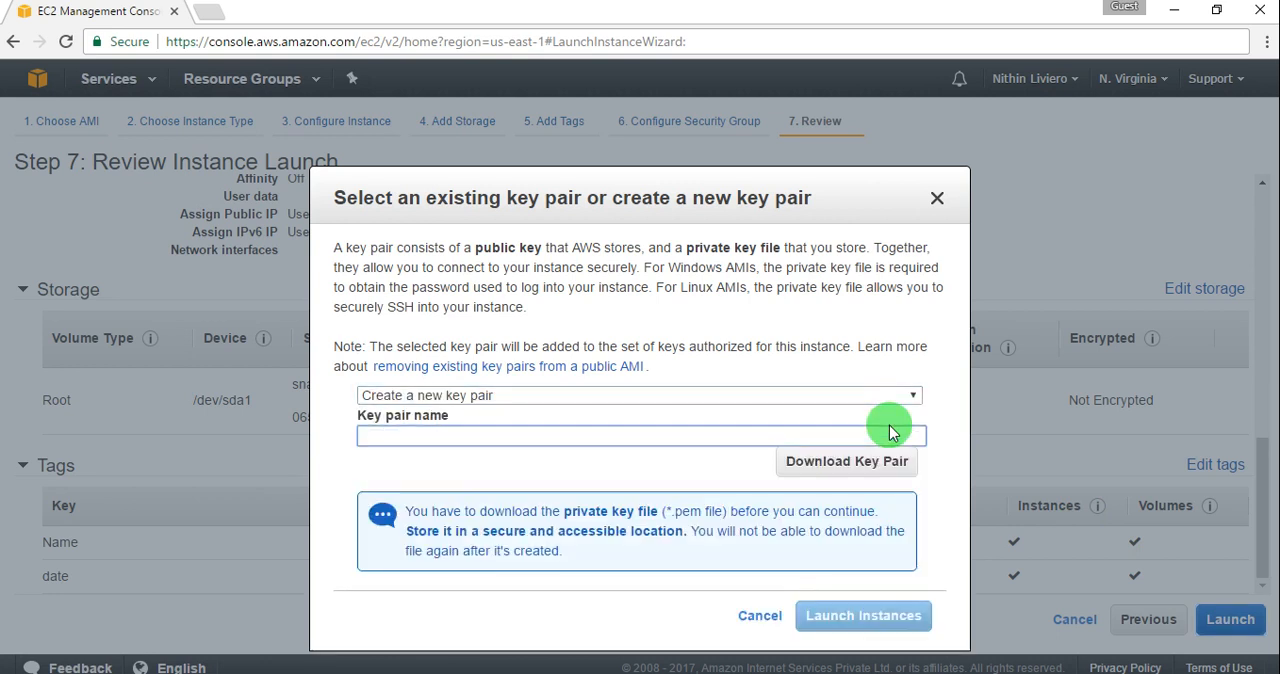
{"action": "type", "text": "win_key"}
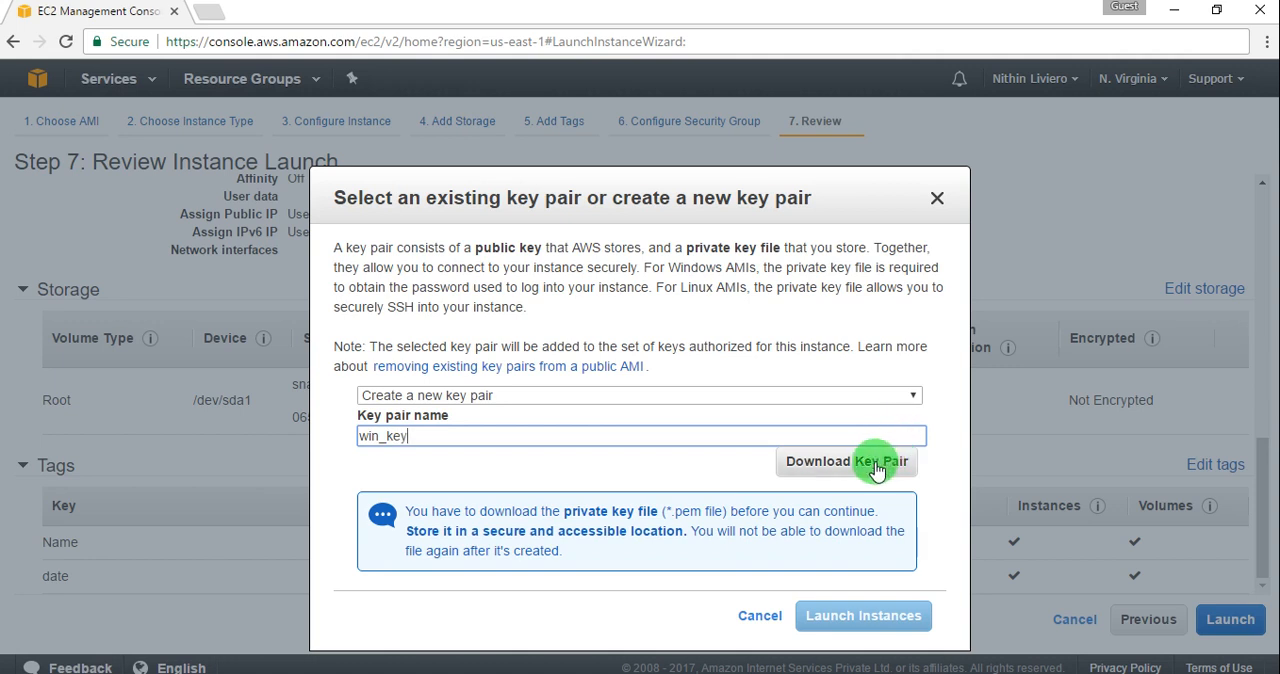
{"action": "left_click", "coordinate": [874, 470]}
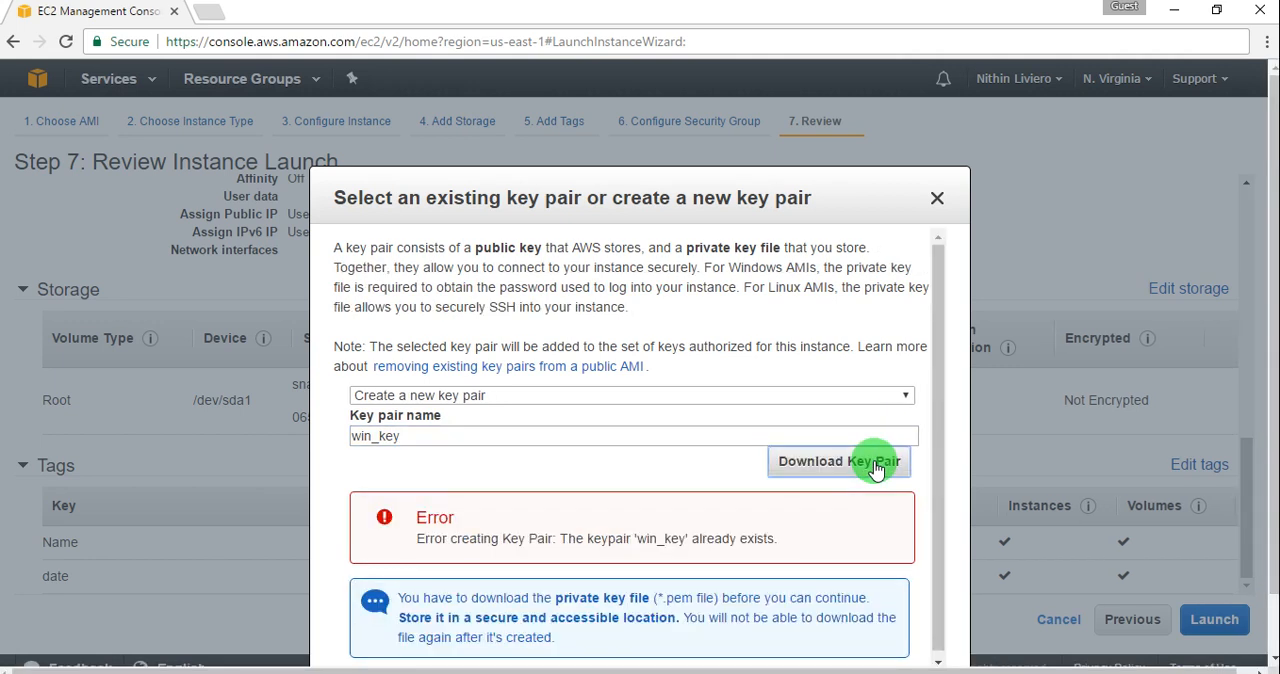
Step: Change the new key pair's name to win12_key and download the key pair file
{"action": "left_click", "coordinate": [580, 436]}
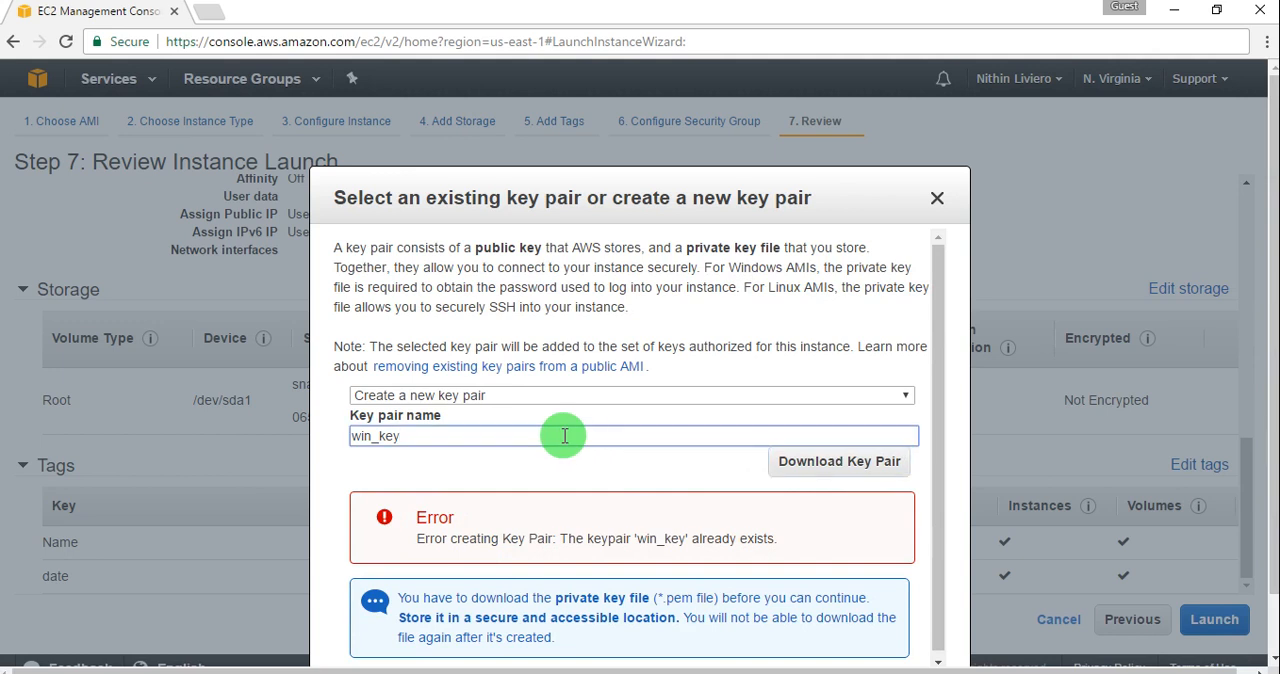
{"action": "key", "text": "BackSpace"}
{"action": "key", "text": "BackSpace"}
{"action": "key", "text": "BackSpace"}
{"action": "key", "text": "BackSpace"}
{"action": "type", "text": "12"}
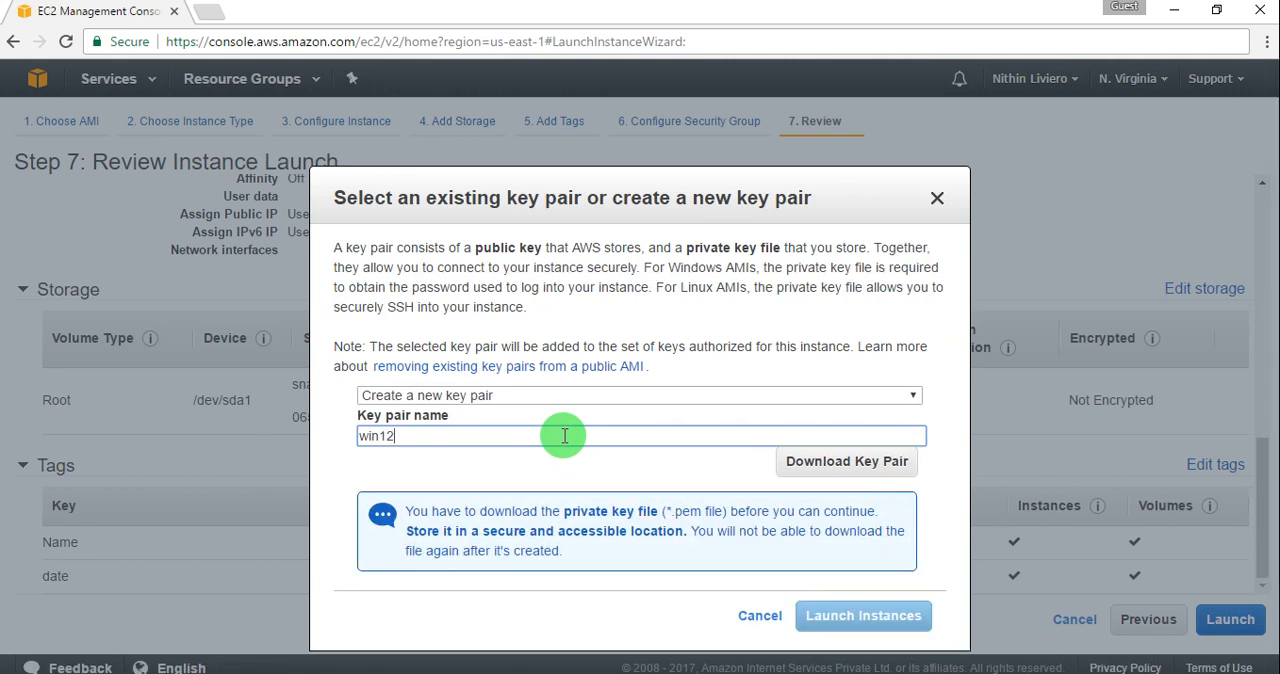
{"action": "type", "text": "_key"}
{"action": "left_click", "coordinate": [820, 468]}
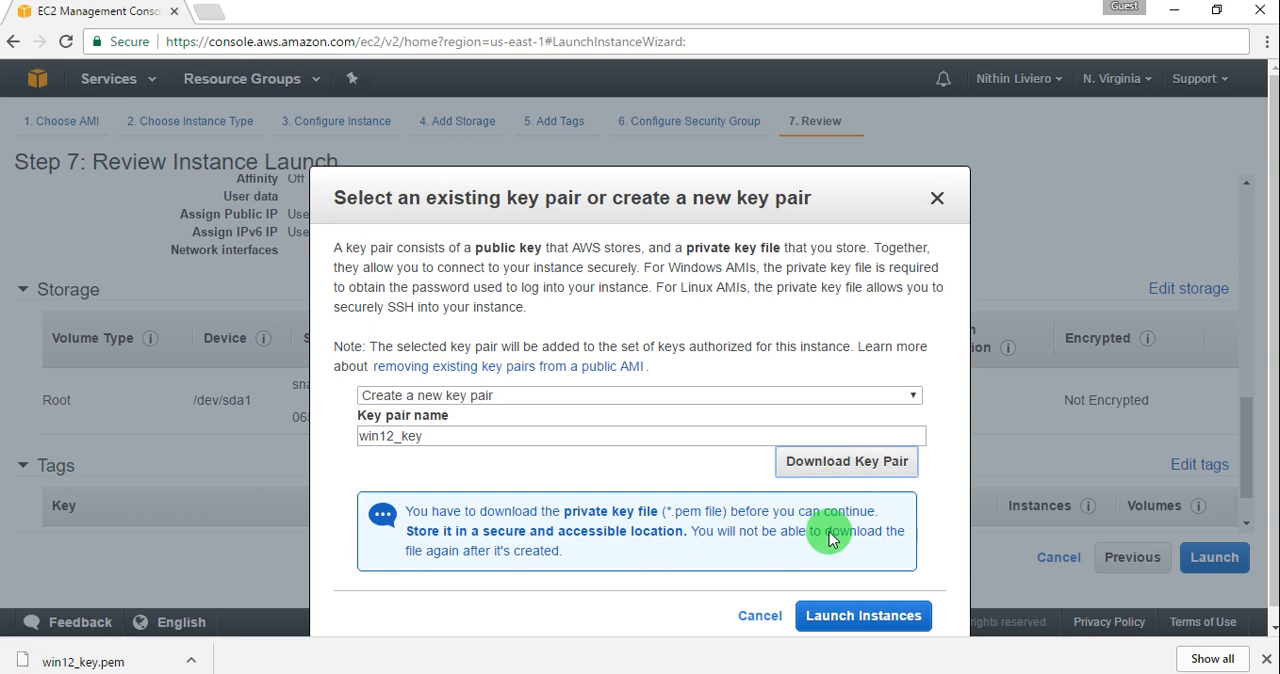
Step: Launch the instance, open it in the instances list and enlarge its details pane
{"action": "left_click", "coordinate": [840, 618]}
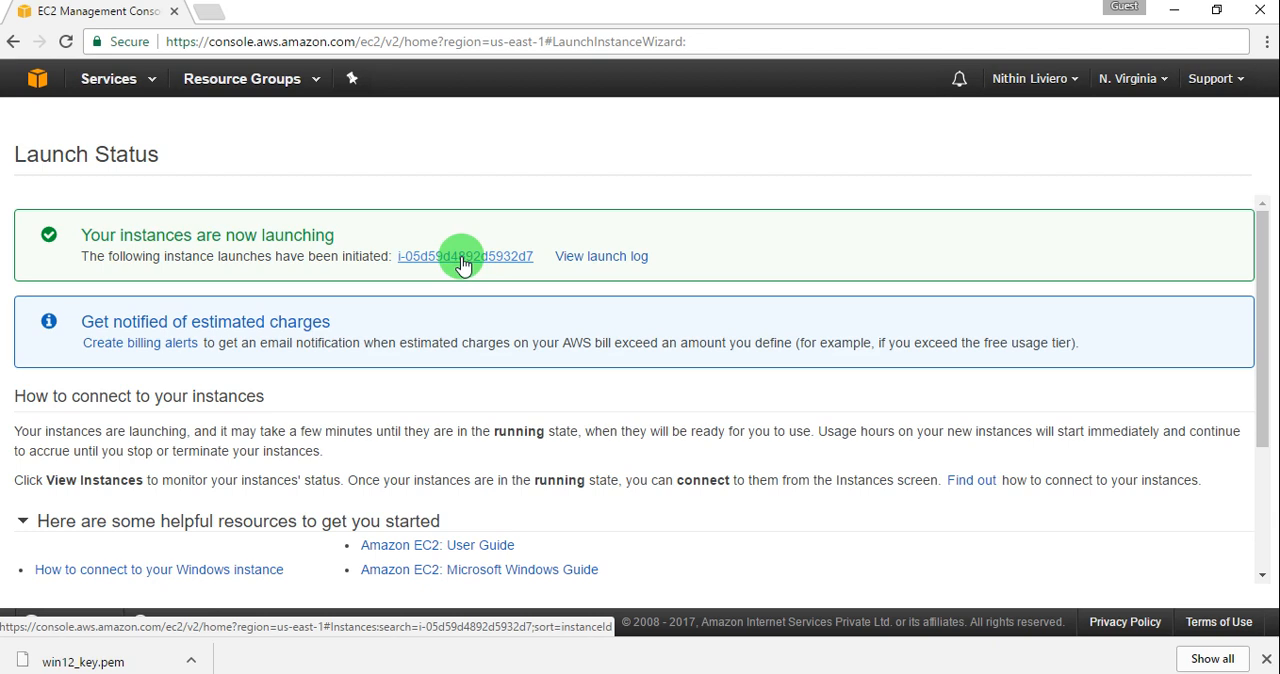
{"action": "left_click", "coordinate": [462, 258]}
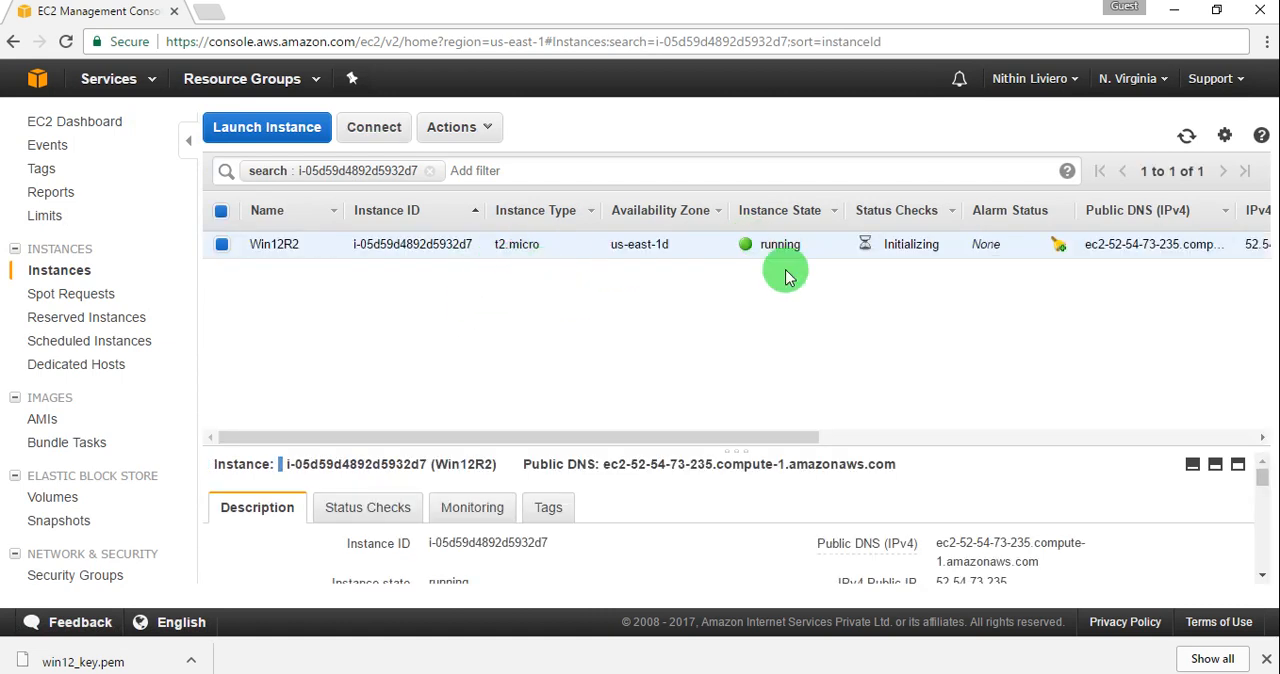
{"action": "left_click_drag", "start_coordinate": [755, 449], "coordinate": [766, 394]}
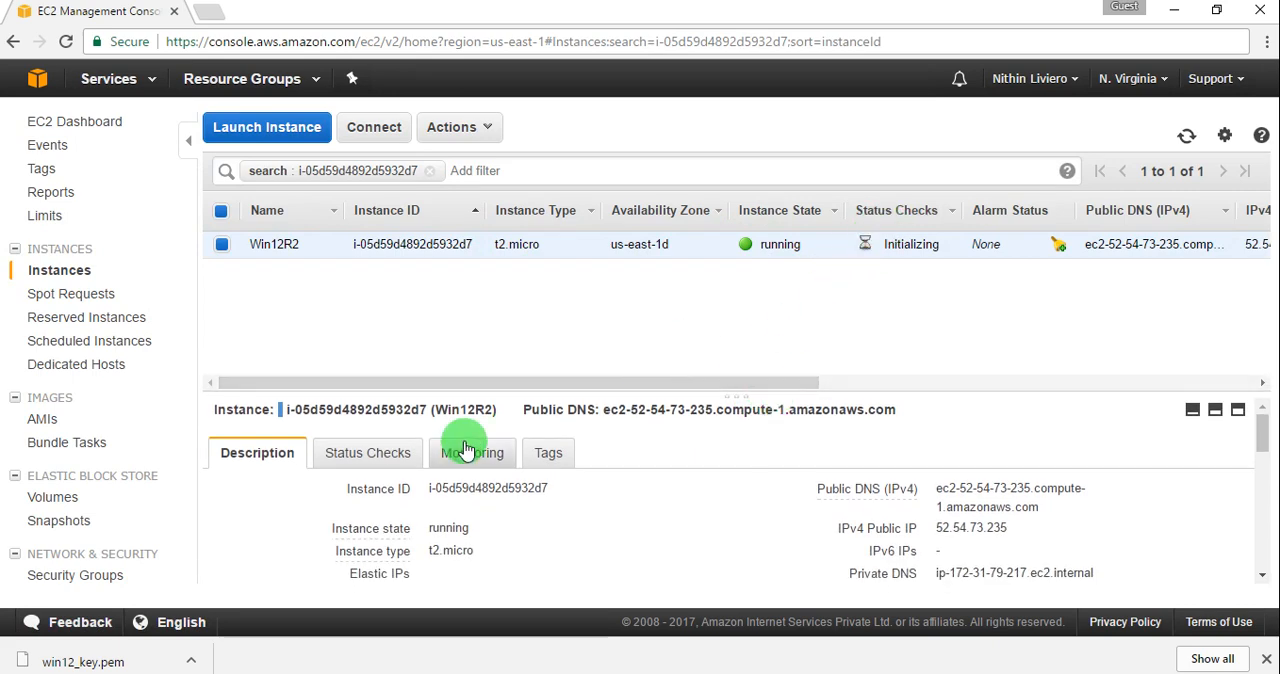
Step: Examine the Win12R2 instance's status checks, refresh the instance list, and look up its public and private IP addresses
{"action": "left_click", "coordinate": [355, 455]}
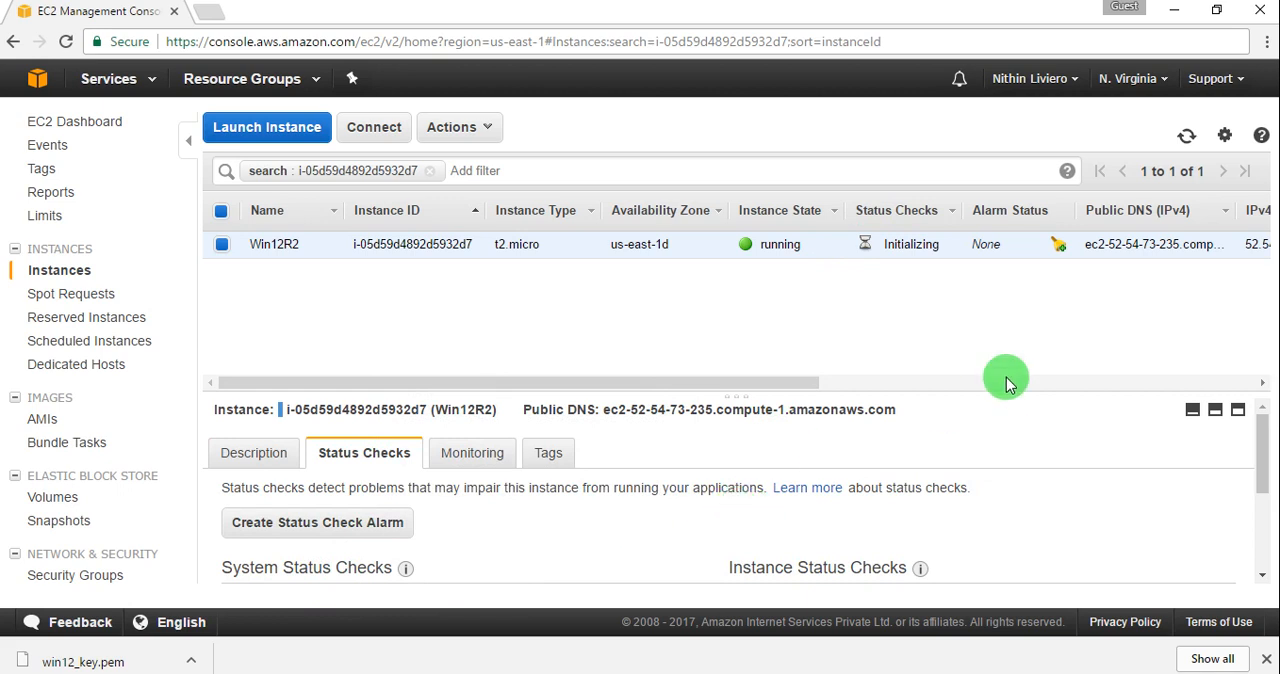
{"action": "left_click_drag", "start_coordinate": [1262, 450], "coordinate": [1260, 409]}
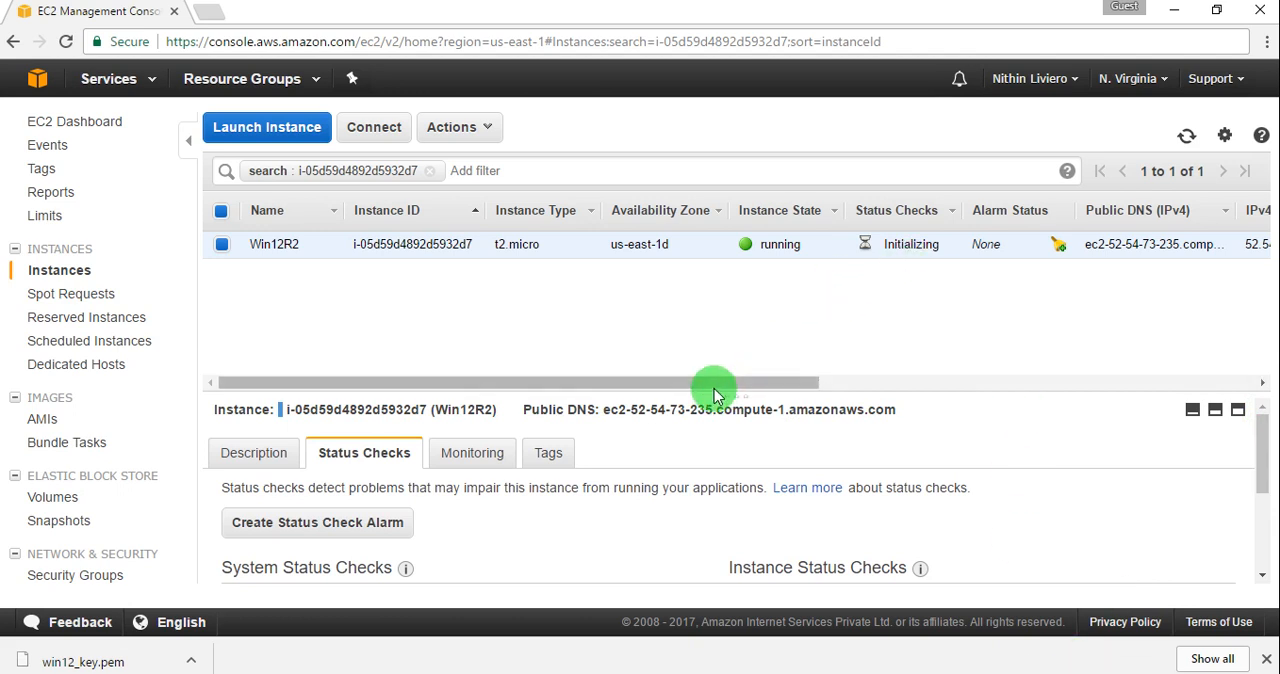
{"action": "left_click_drag", "start_coordinate": [714, 381], "coordinate": [756, 381]}
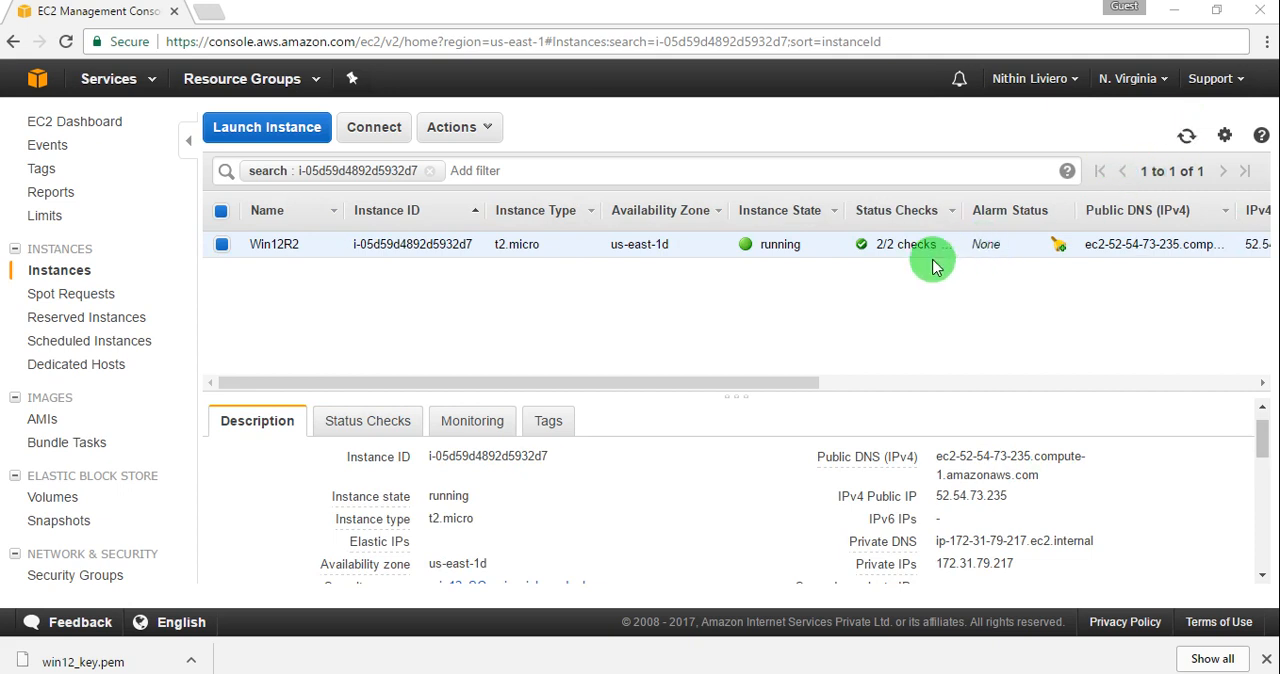
{"action": "left_click", "coordinate": [1186, 138]}
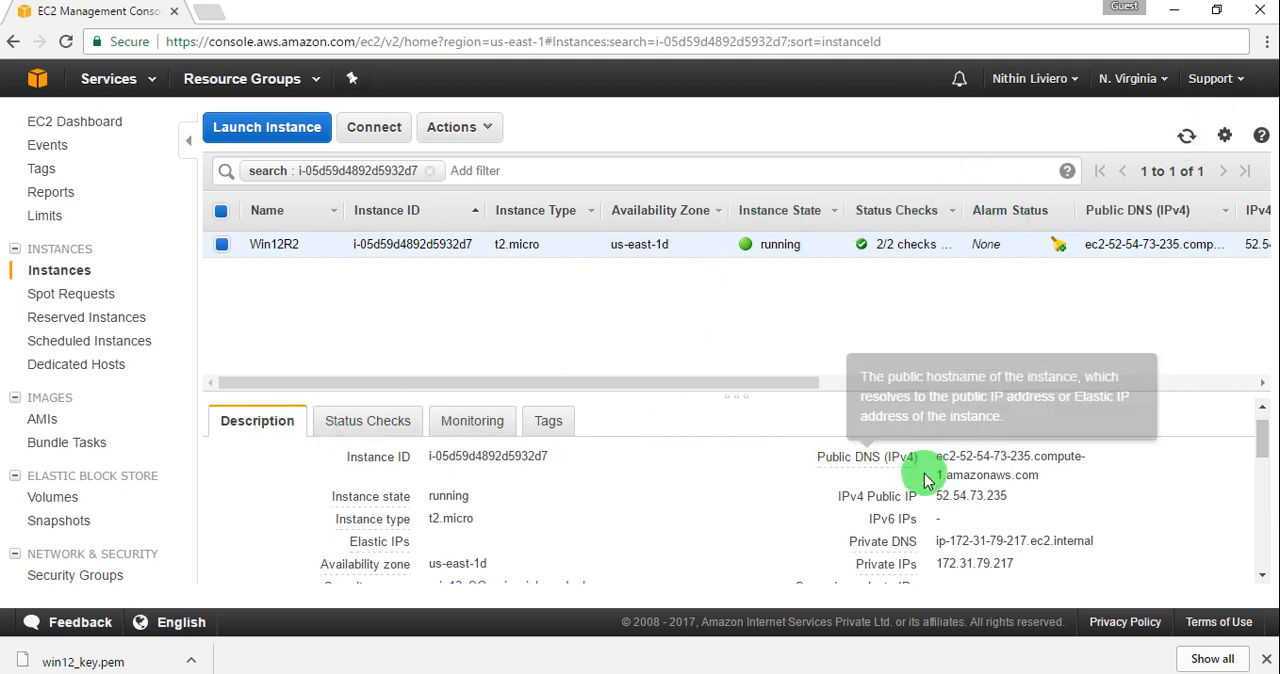
{"action": "left_click_drag", "start_coordinate": [938, 497], "coordinate": [1043, 500]}
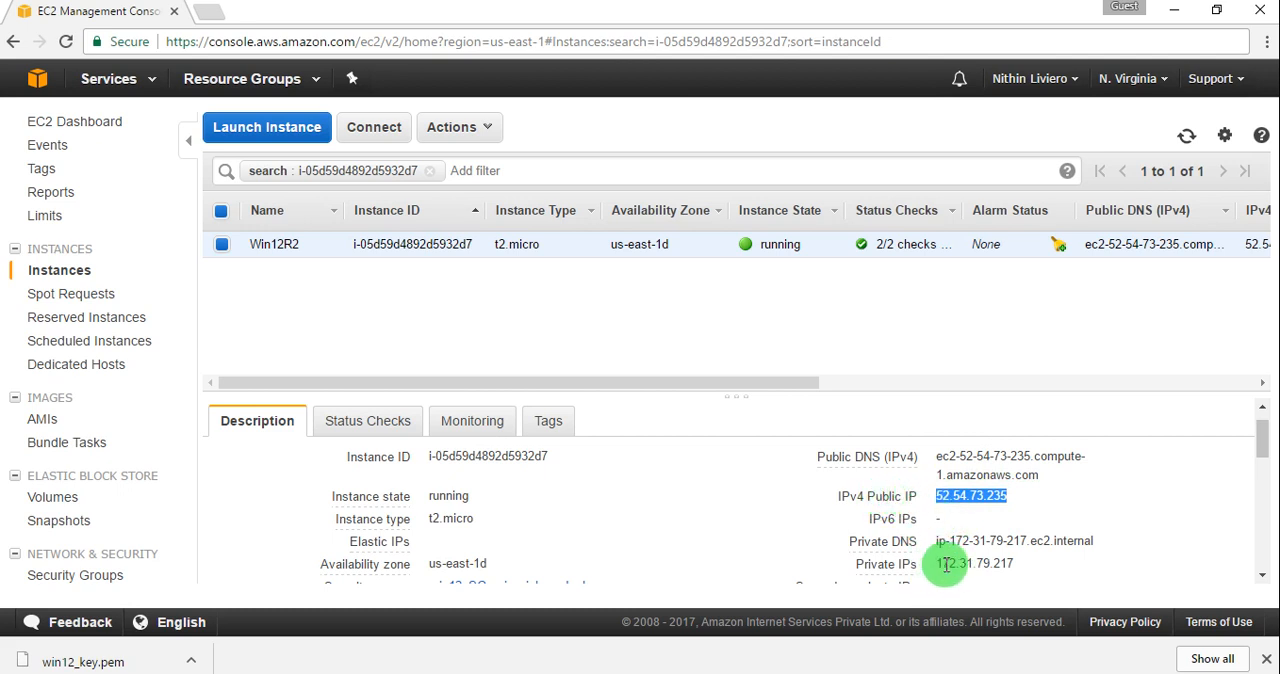
{"action": "left_click_drag", "start_coordinate": [942, 564], "coordinate": [1050, 573]}
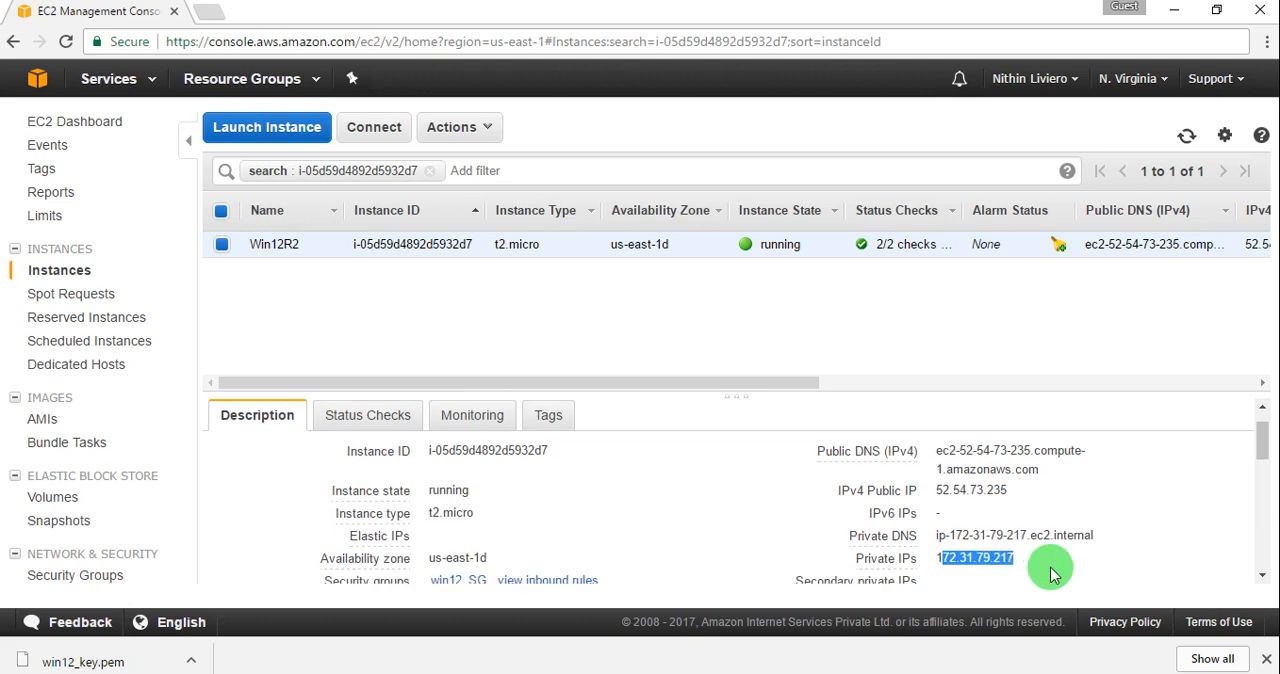
{"action": "left_click_drag", "start_coordinate": [1262, 432], "coordinate": [1260, 414]}
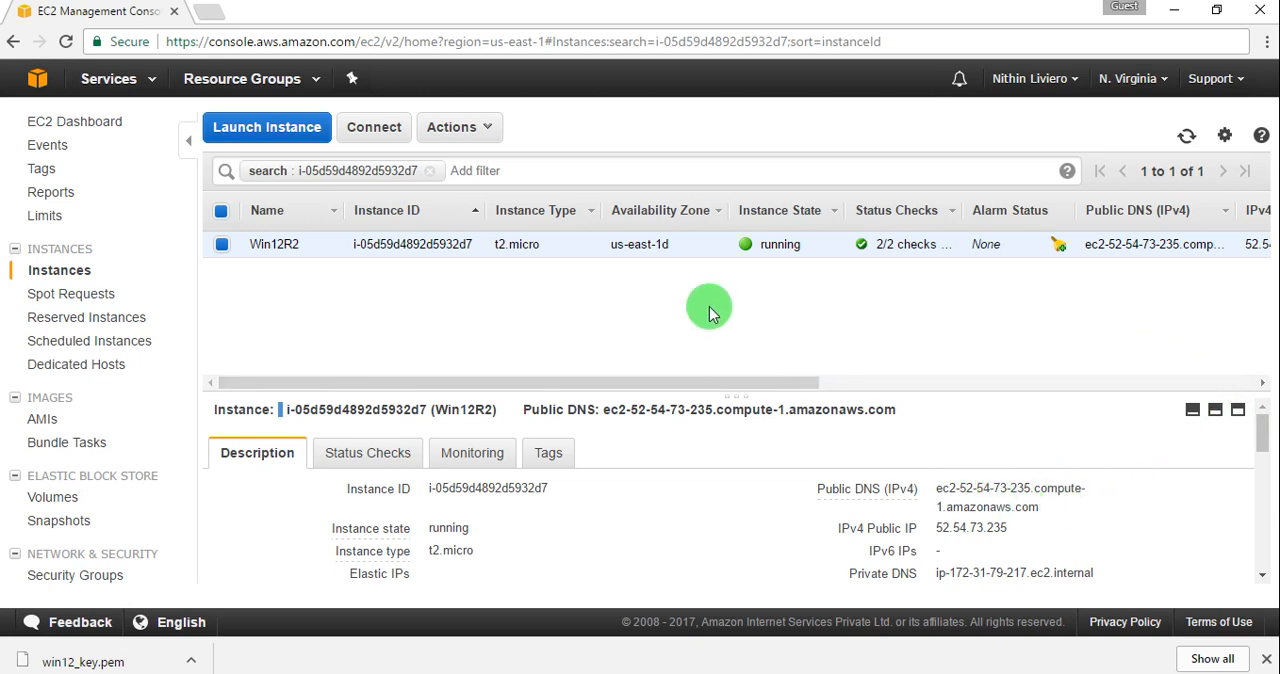
Step: Retrieve the Win12R2 instance's Windows administrator password by decrypting it with the private key file win12_key.pem
{"action": "right_click", "coordinate": [577, 253]}
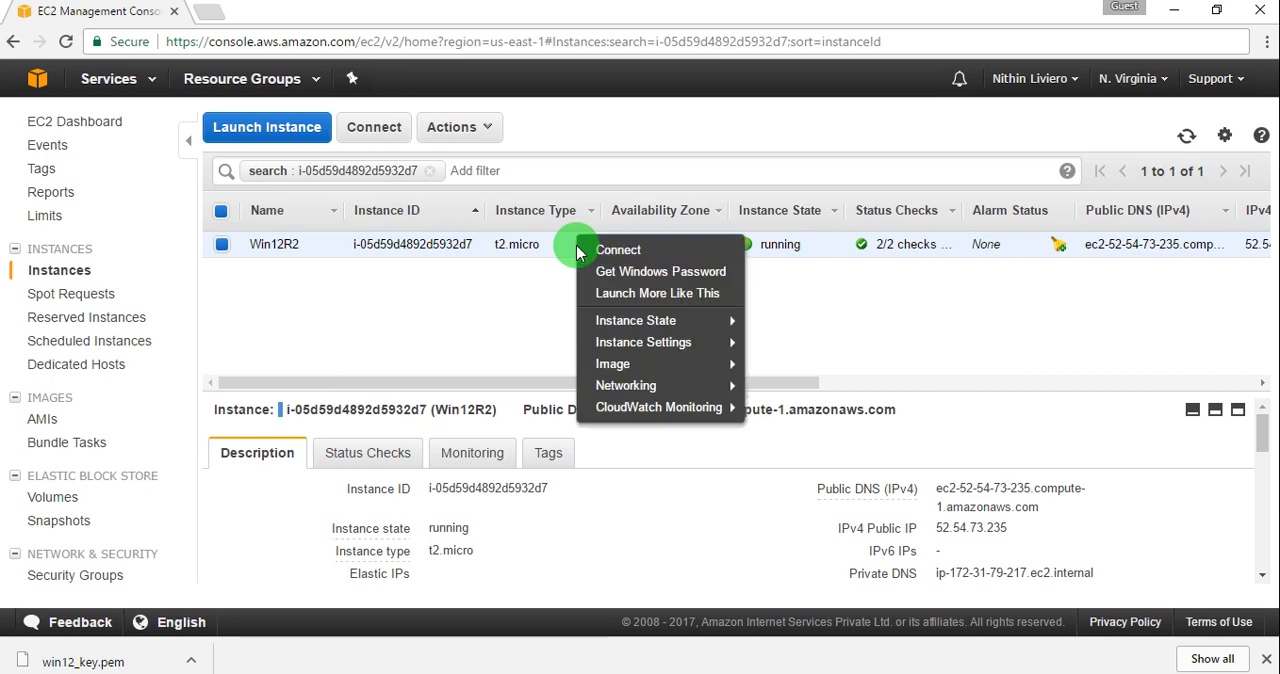
{"action": "left_click", "coordinate": [620, 280]}
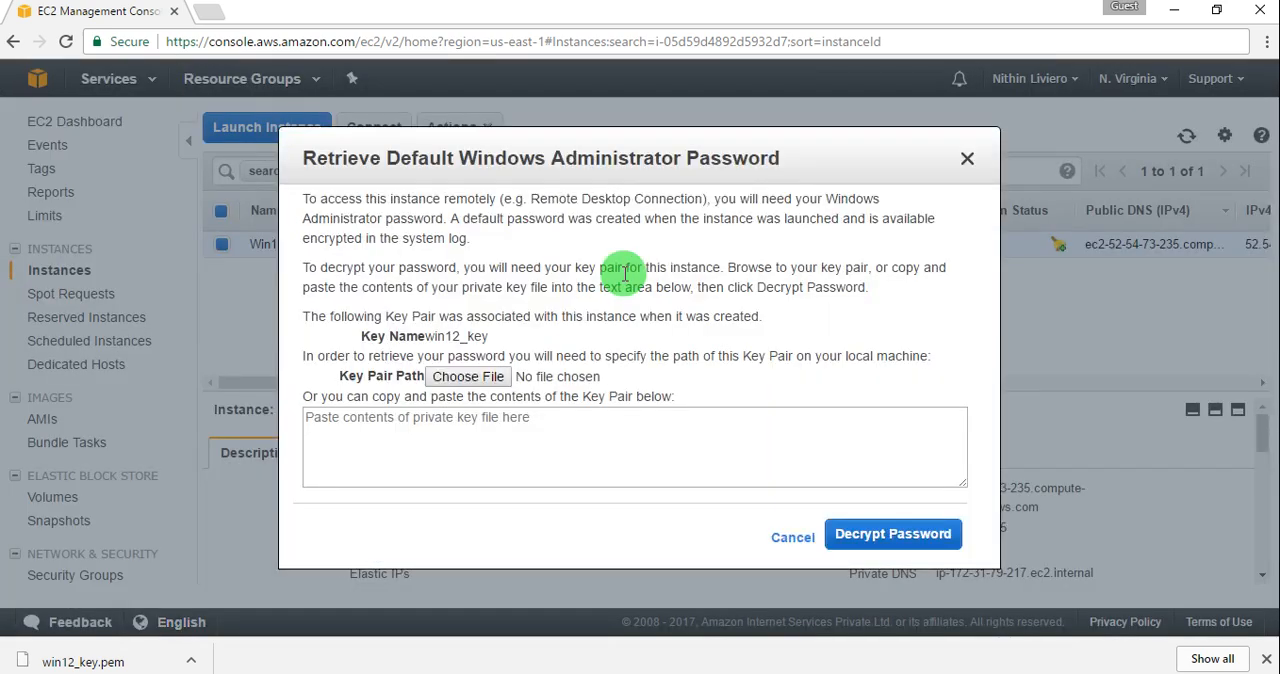
{"action": "left_click", "coordinate": [470, 386]}
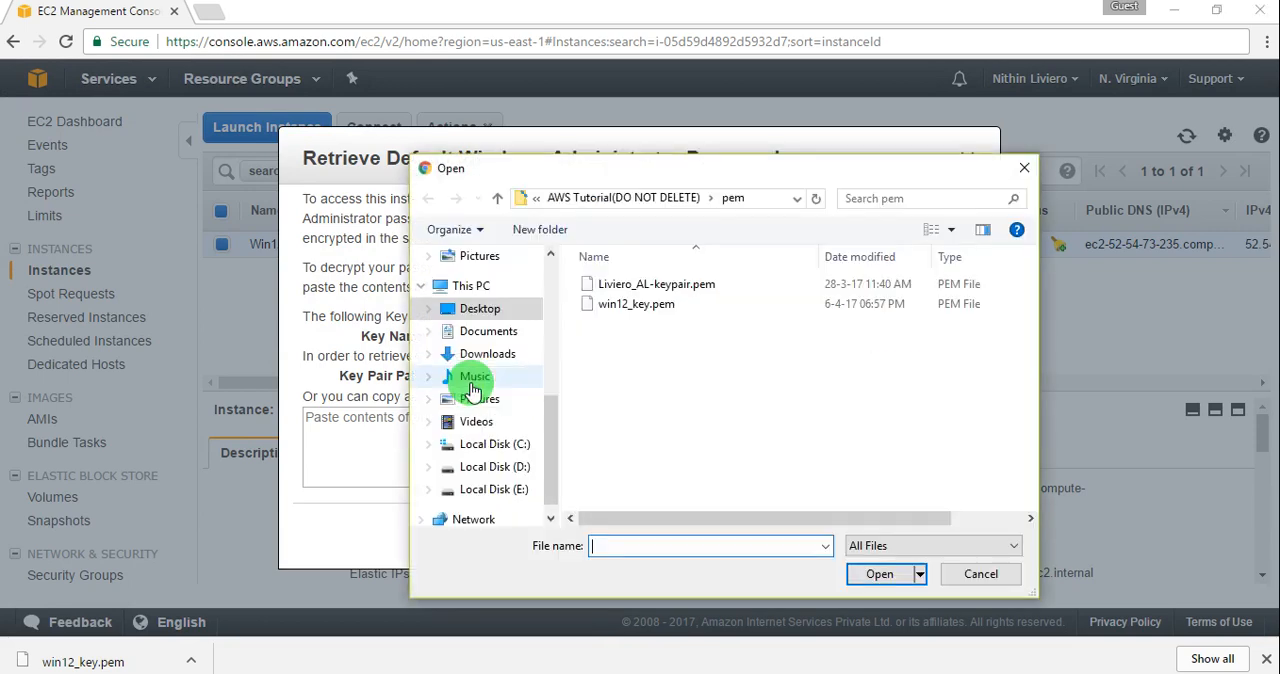
{"action": "double_click", "coordinate": [643, 311]}
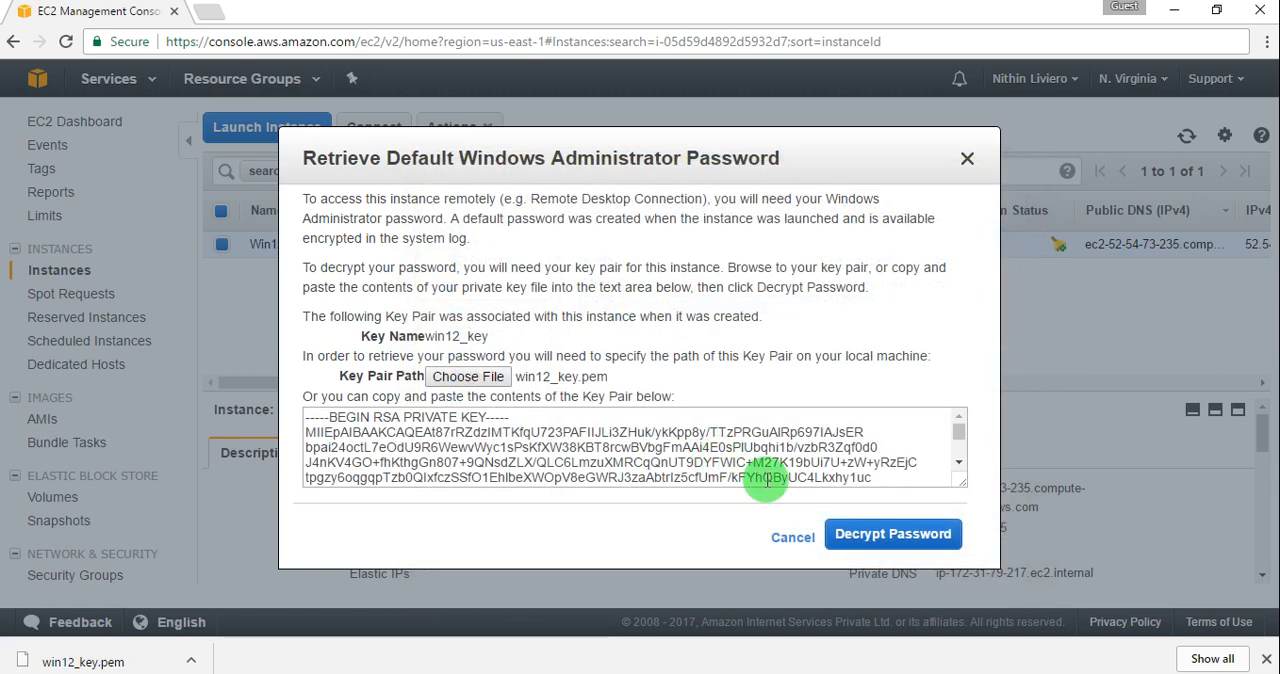
{"action": "left_click", "coordinate": [860, 535]}
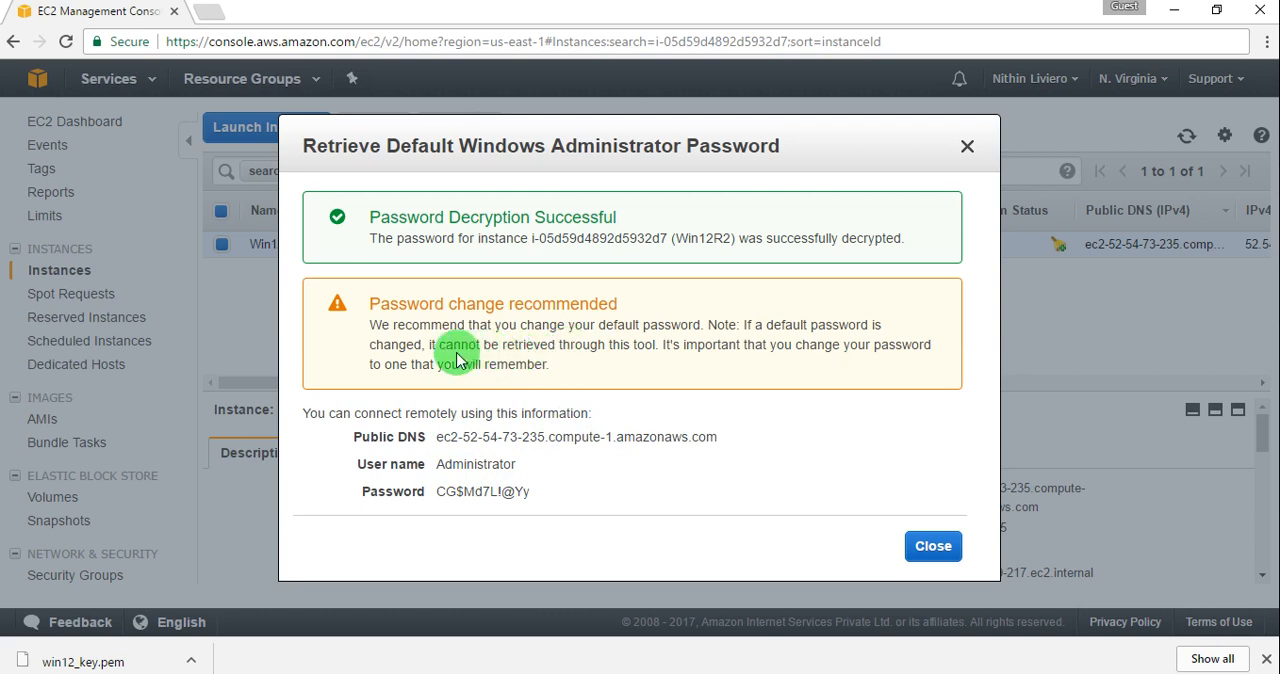
Step: Highlight the retrieved user name and password in the connection information, and open Notepad
{"action": "left_click_drag", "start_coordinate": [528, 491], "coordinate": [320, 465]}
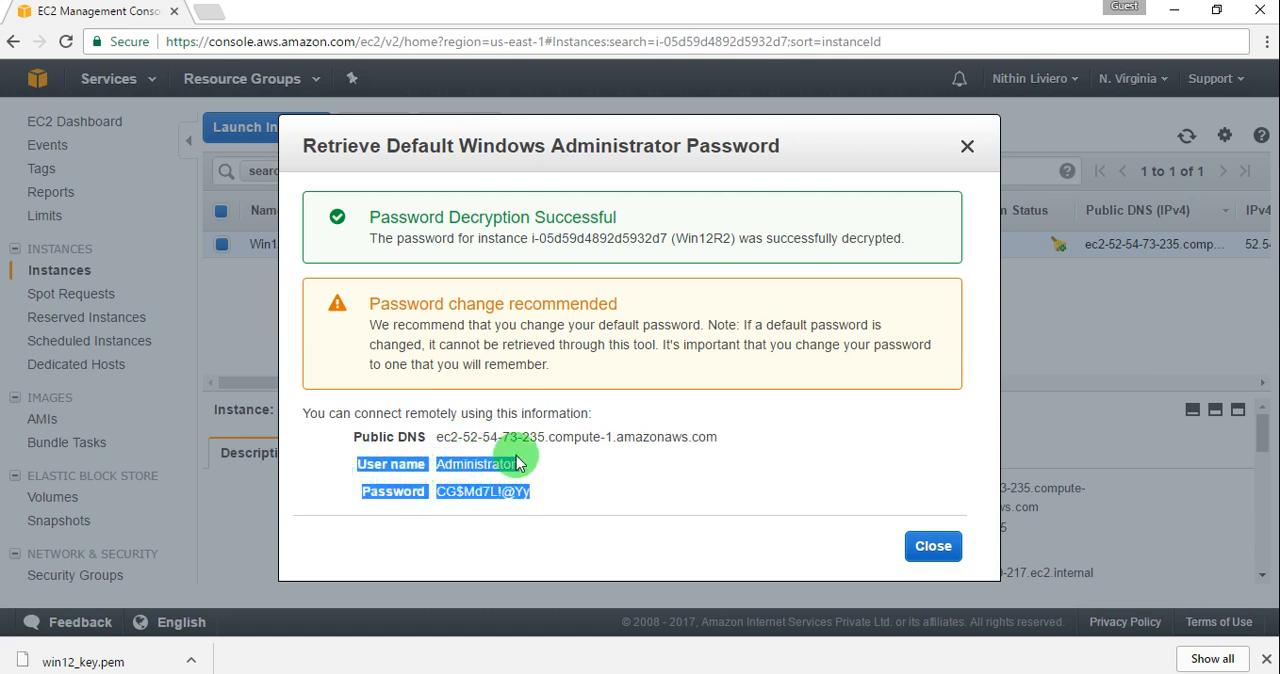
{"action": "left_click", "coordinate": [541, 490]}
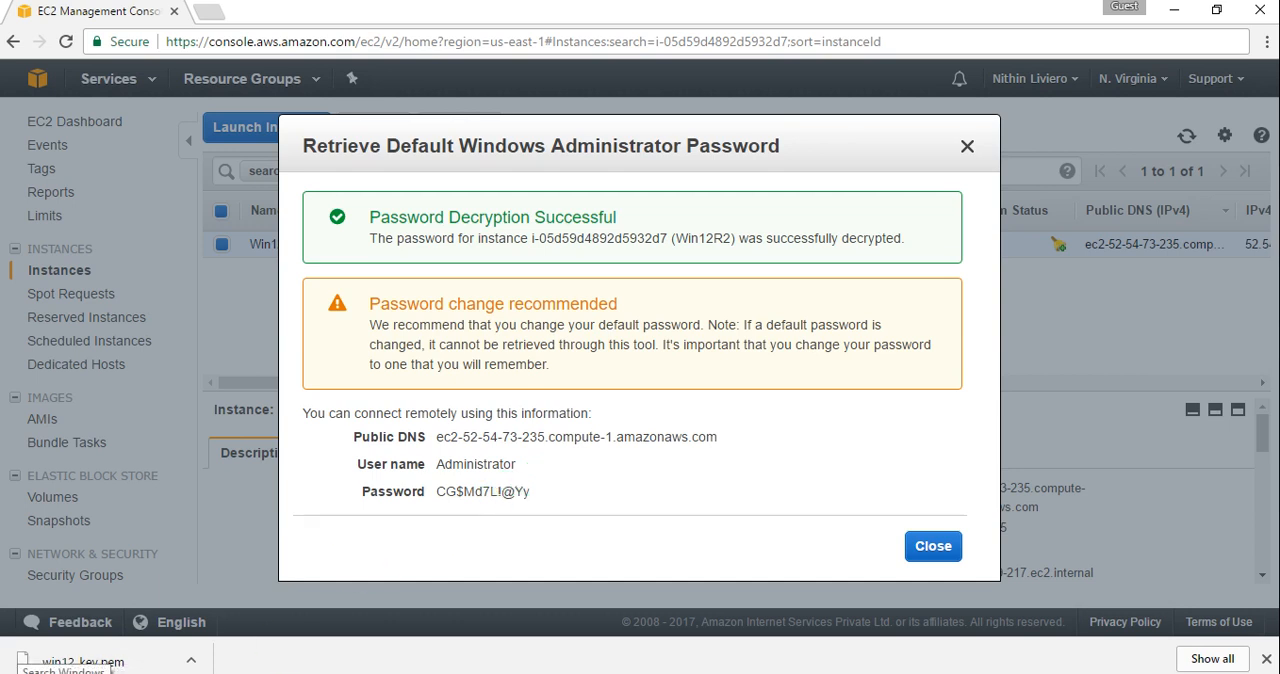
{"action": "left_click", "coordinate": [112, 669]}
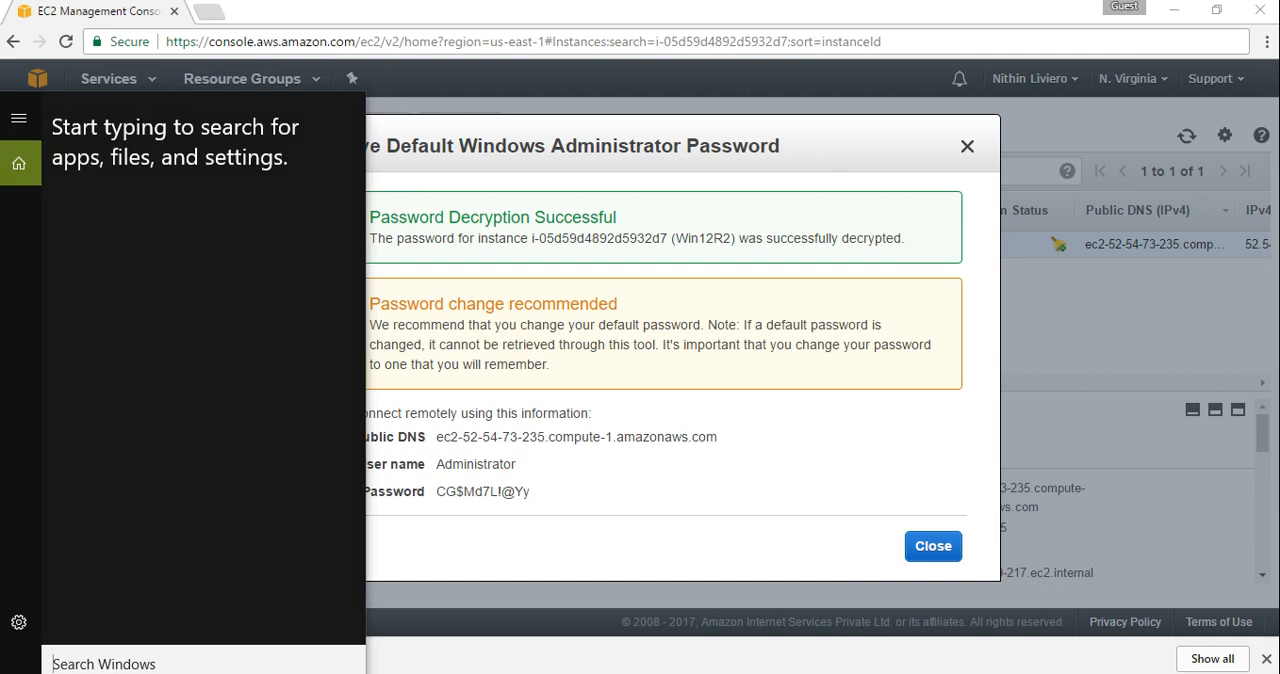
{"action": "type", "text": "not"}
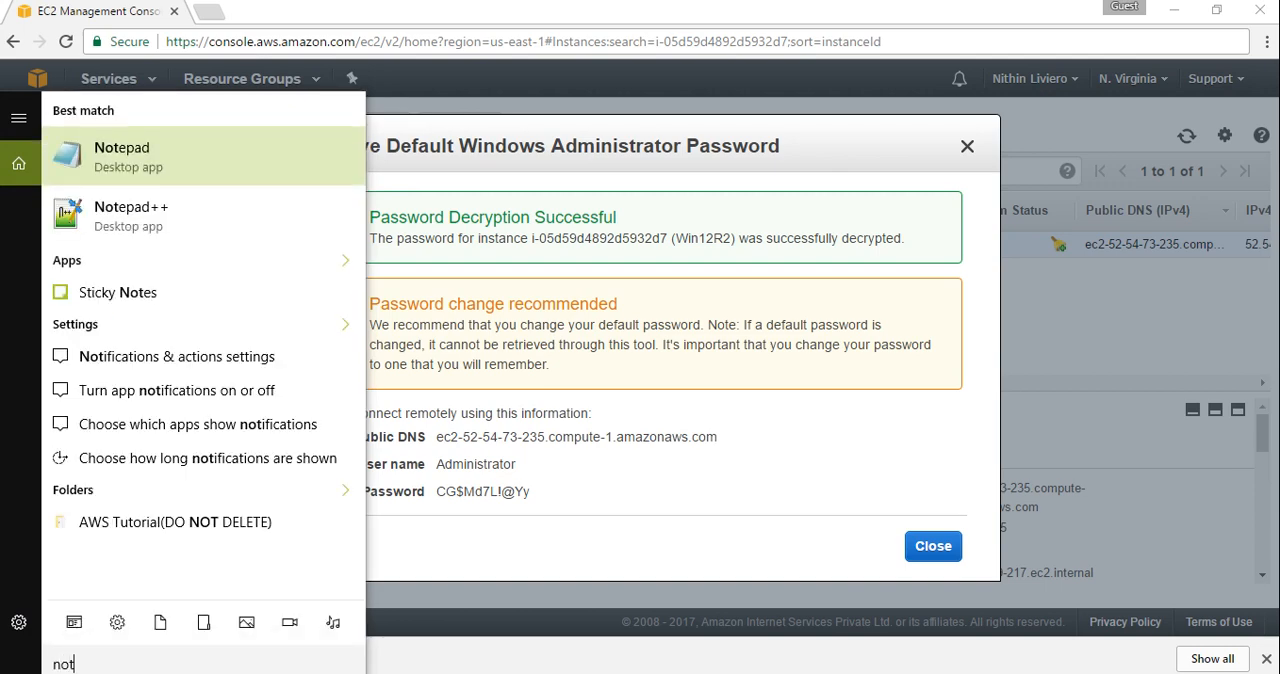
{"action": "left_click", "coordinate": [115, 160]}
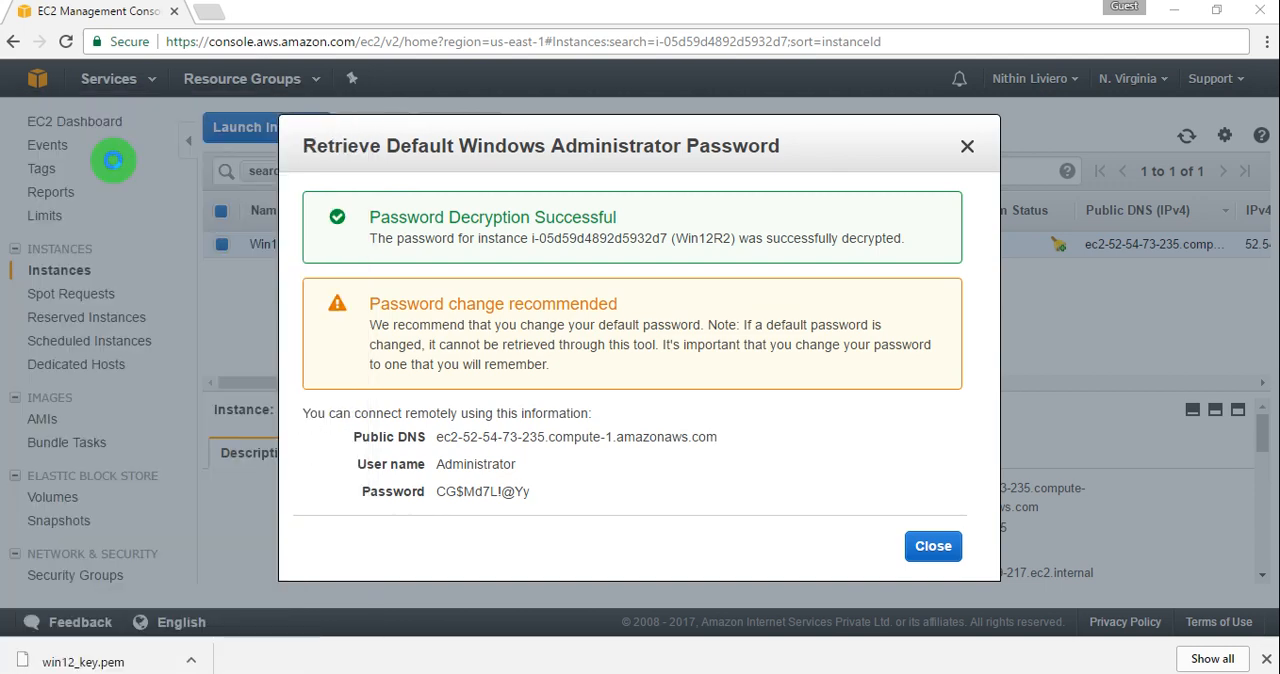
Step: Copy the public DNS, user name and password from the connection information into the blank Notepad document
{"action": "left_click_drag", "start_coordinate": [706, 150], "coordinate": [1191, 183]}
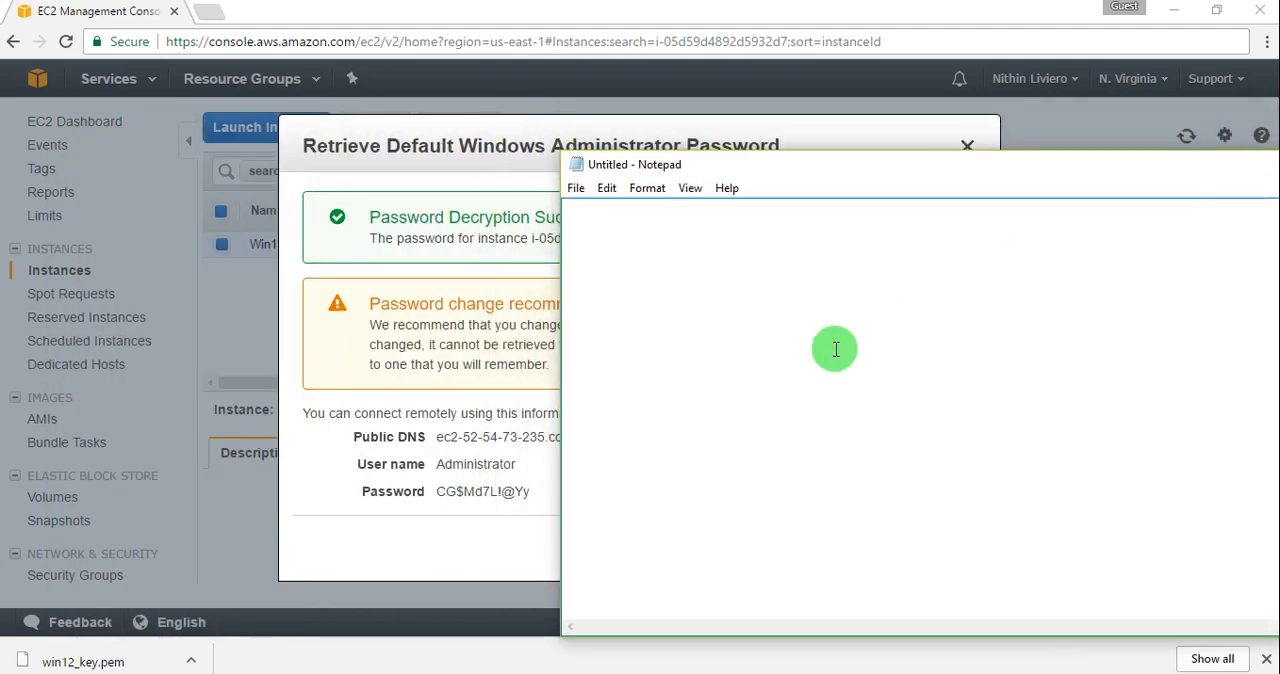
{"action": "left_click", "coordinate": [530, 493]}
{"action": "left_click_drag", "start_coordinate": [530, 493], "coordinate": [348, 437]}
{"action": "key", "text": "ctrl+c"}
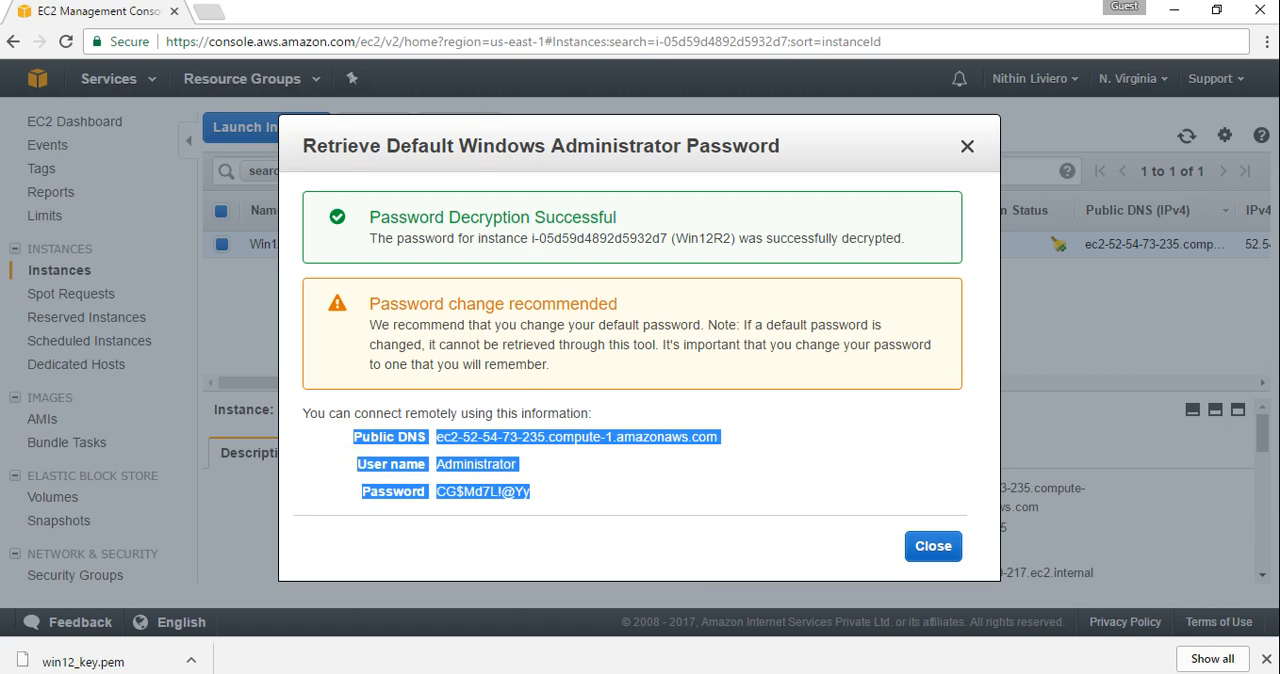
{"action": "key", "text": "alt+Tab"}
{"action": "left_click", "coordinate": [683, 334]}
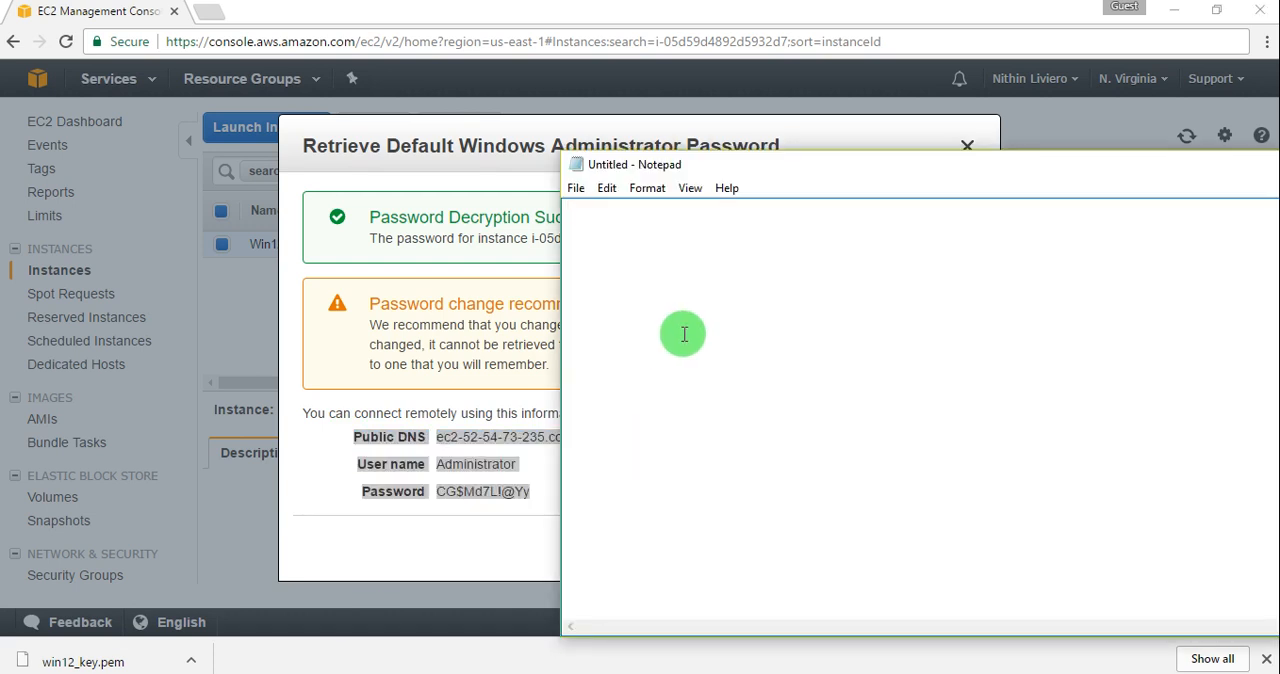
{"action": "key", "text": "ctrl+v"}
Step: Reposition, narrow and minimize the Notepad window, and close the retrieved administrator password dialog
{"action": "left_click_drag", "start_coordinate": [1068, 171], "coordinate": [744, 118]}
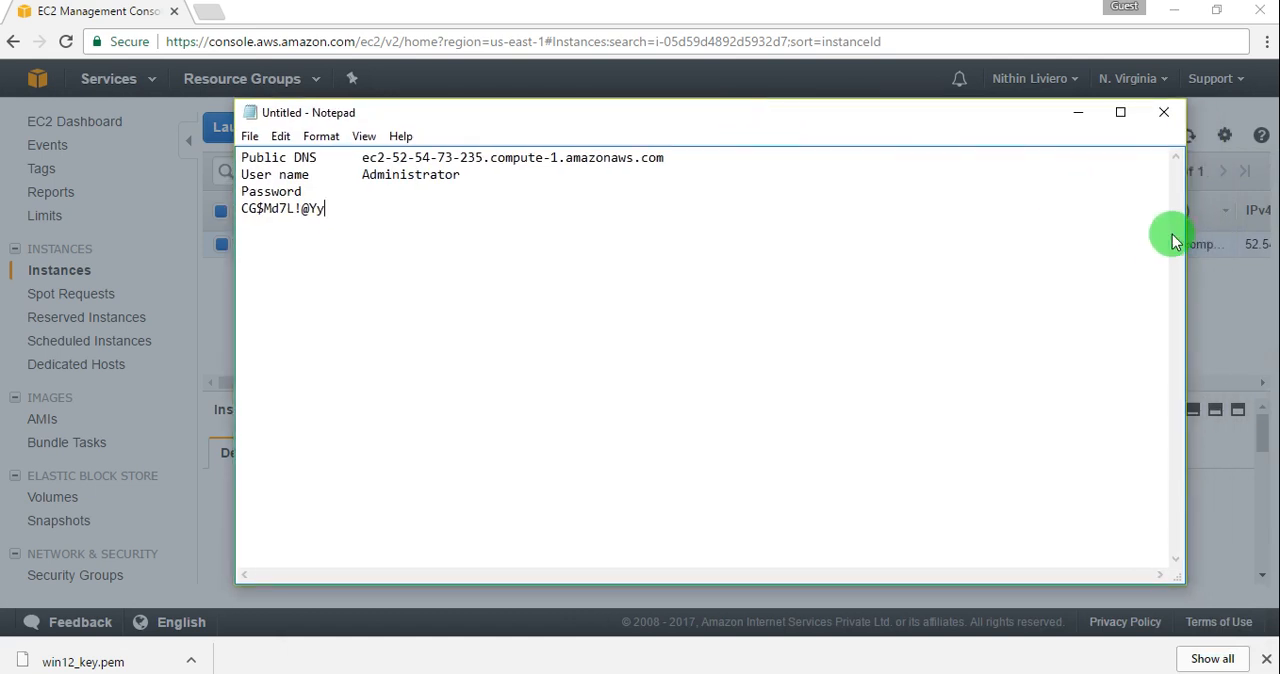
{"action": "left_click_drag", "start_coordinate": [1184, 231], "coordinate": [607, 146]}
{"action": "left_click", "coordinate": [540, 112]}
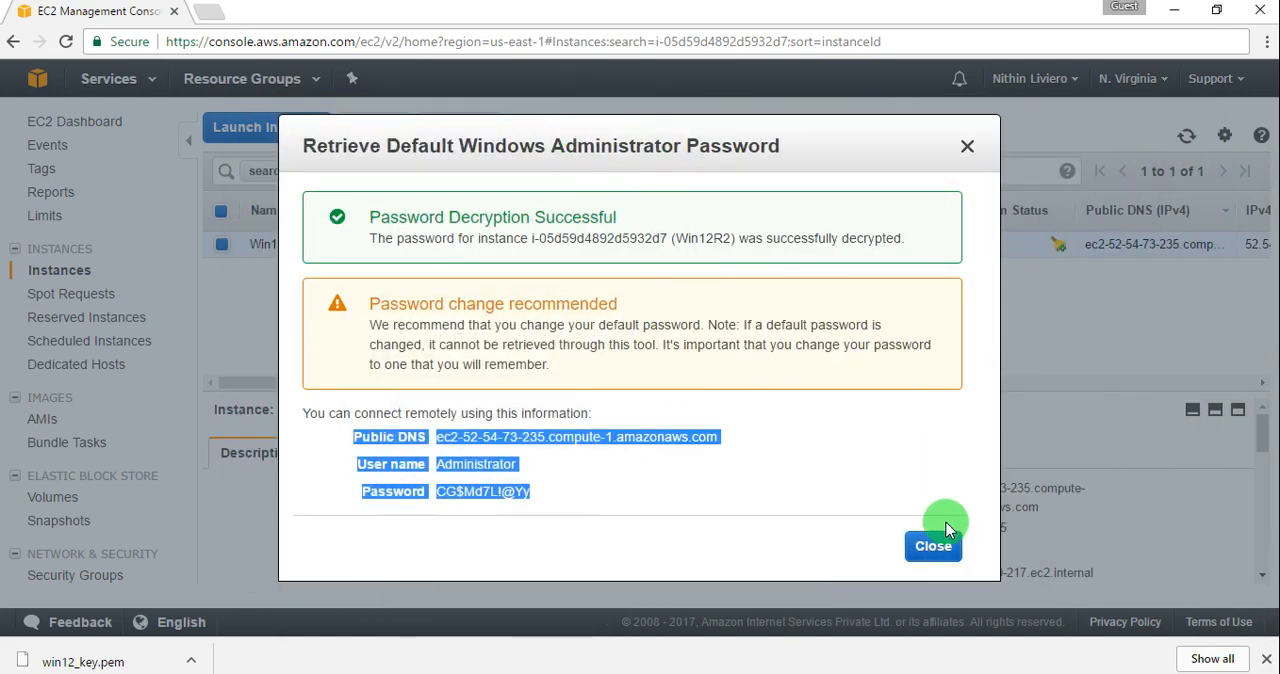
{"action": "left_click", "coordinate": [936, 548]}
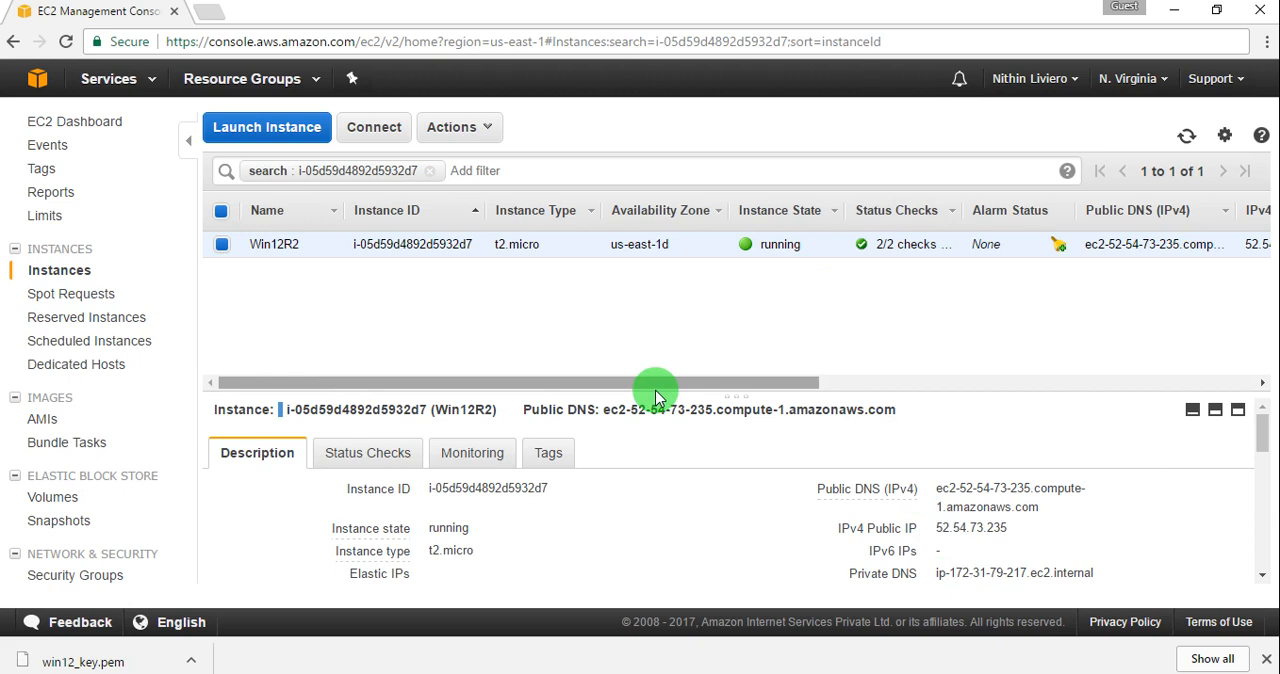
Step: Launch Remote Desktop Connection with the Windows Run command mstsc
{"action": "key", "text": "super+r"}
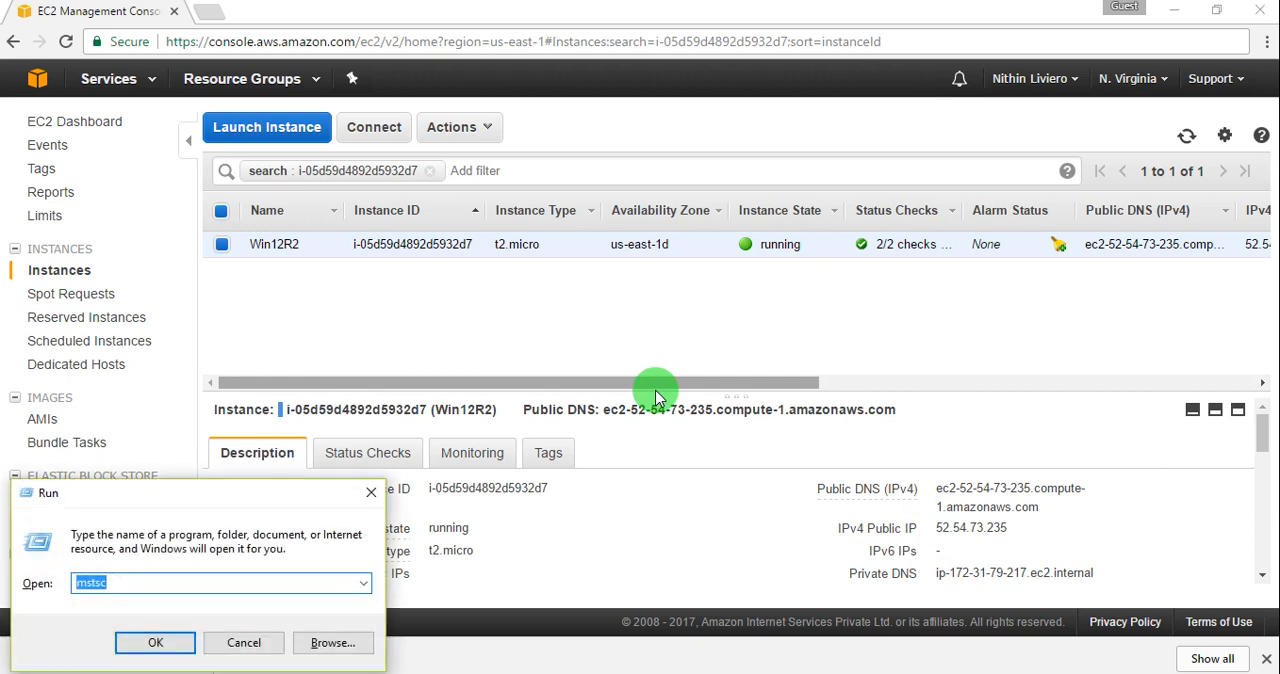
{"action": "type", "text": "m"}
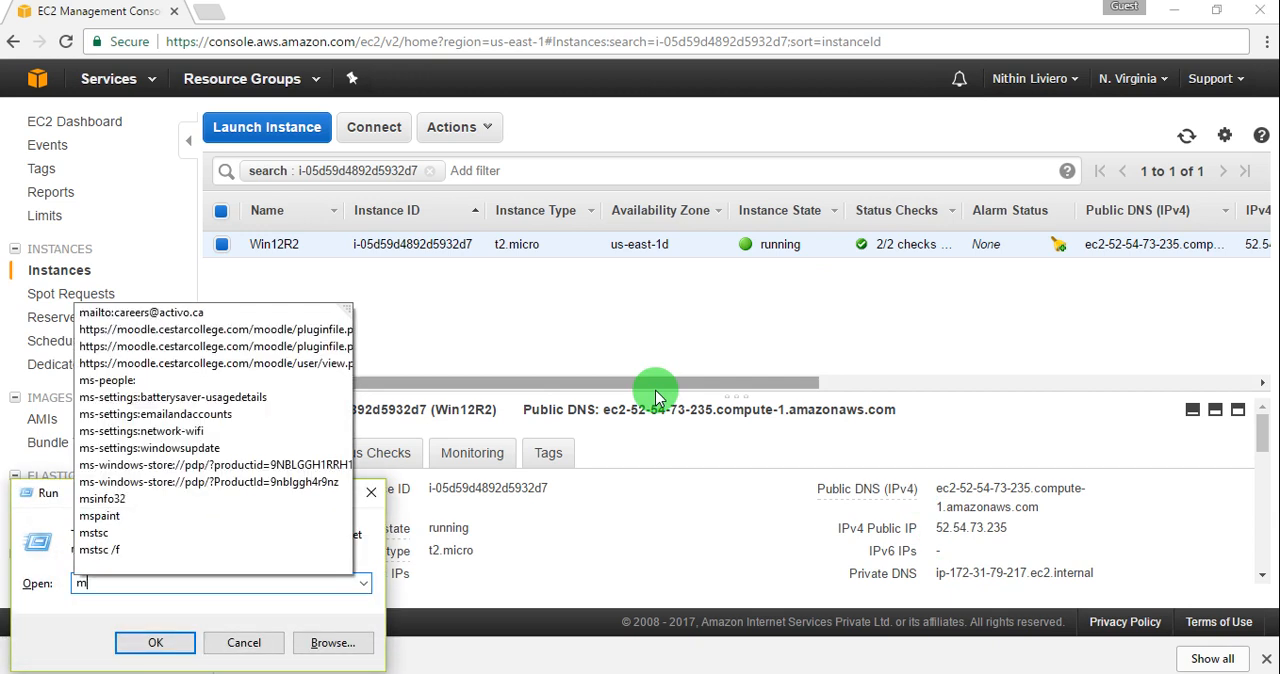
{"action": "type", "text": "st"}
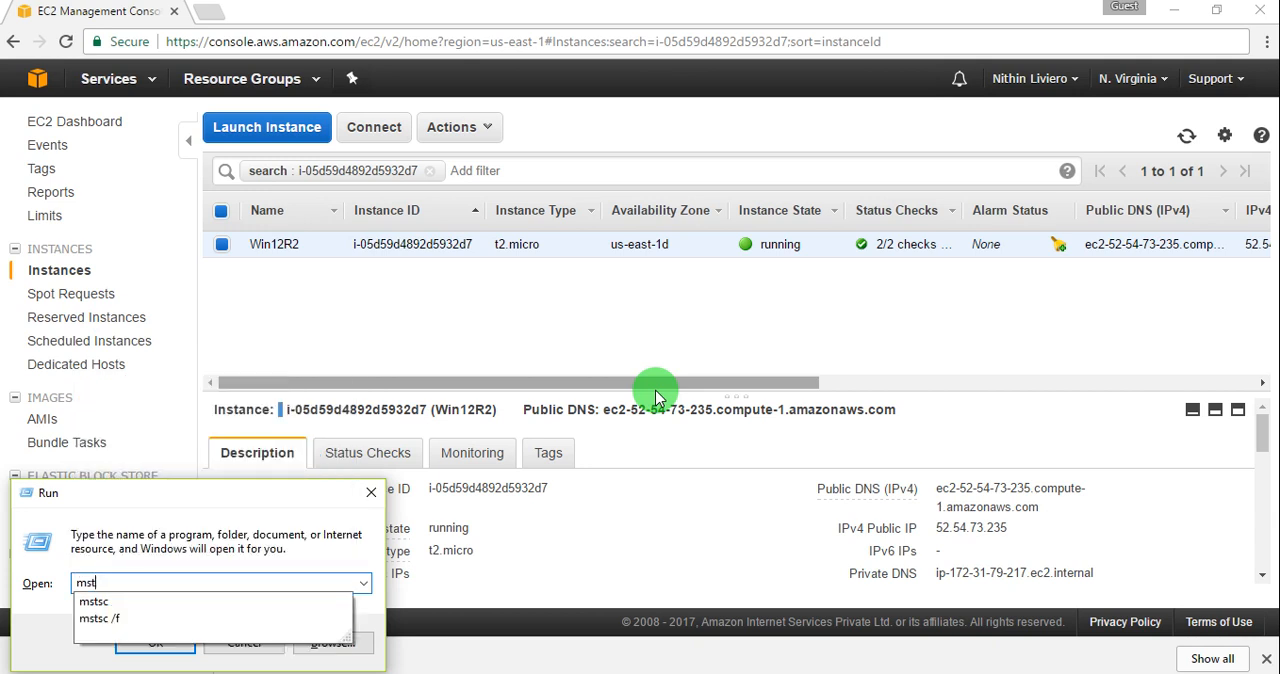
{"action": "type", "text": "c"}
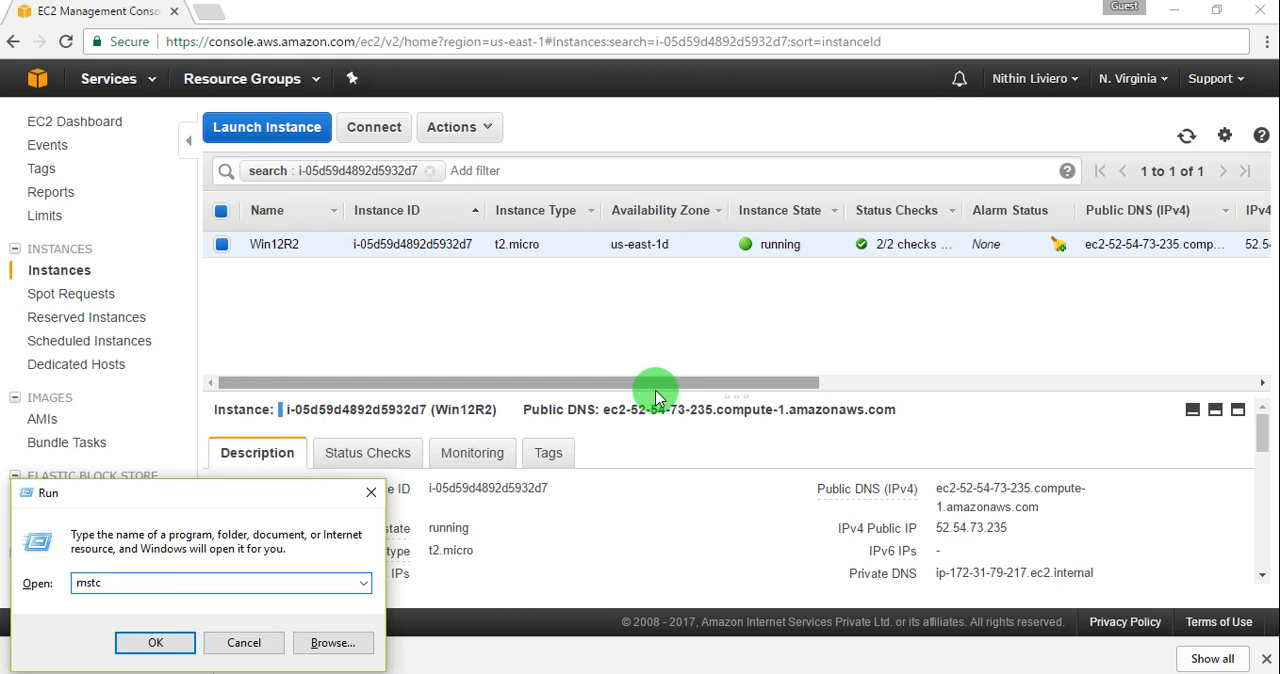
{"action": "key", "text": "BackSpace"}
{"action": "key", "text": "BackSpace"}
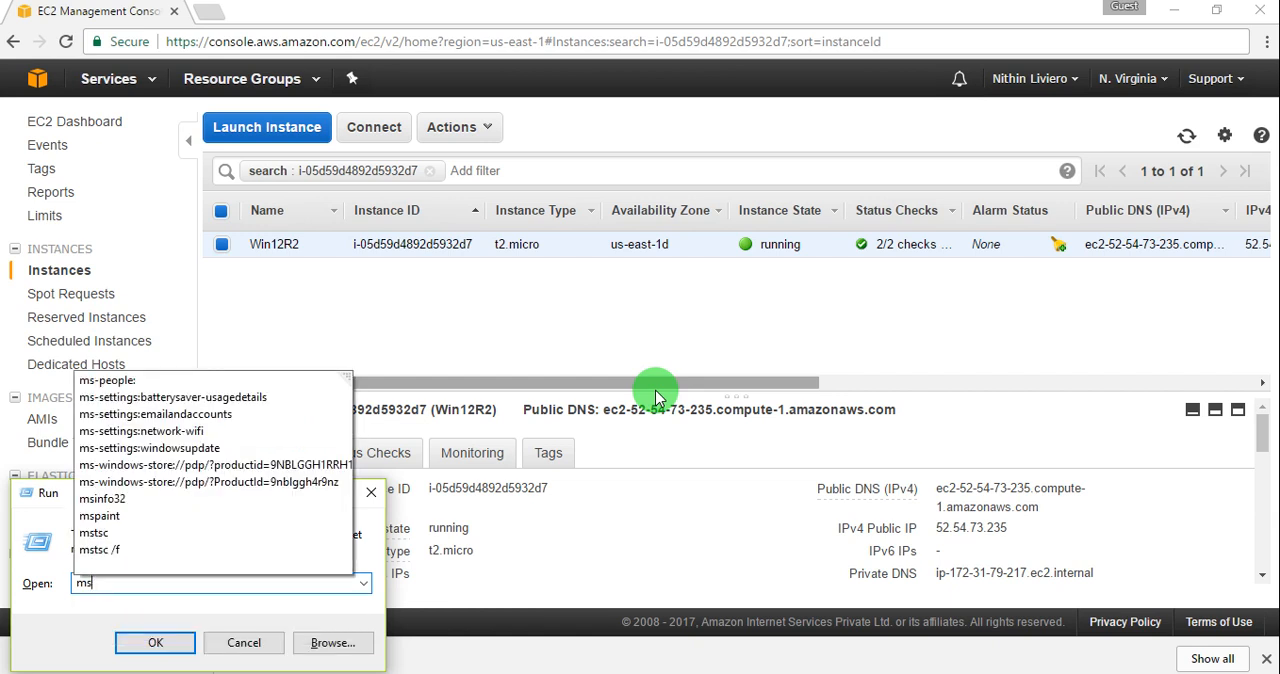
{"action": "type", "text": "tsc"}
{"action": "key", "text": "Return"}
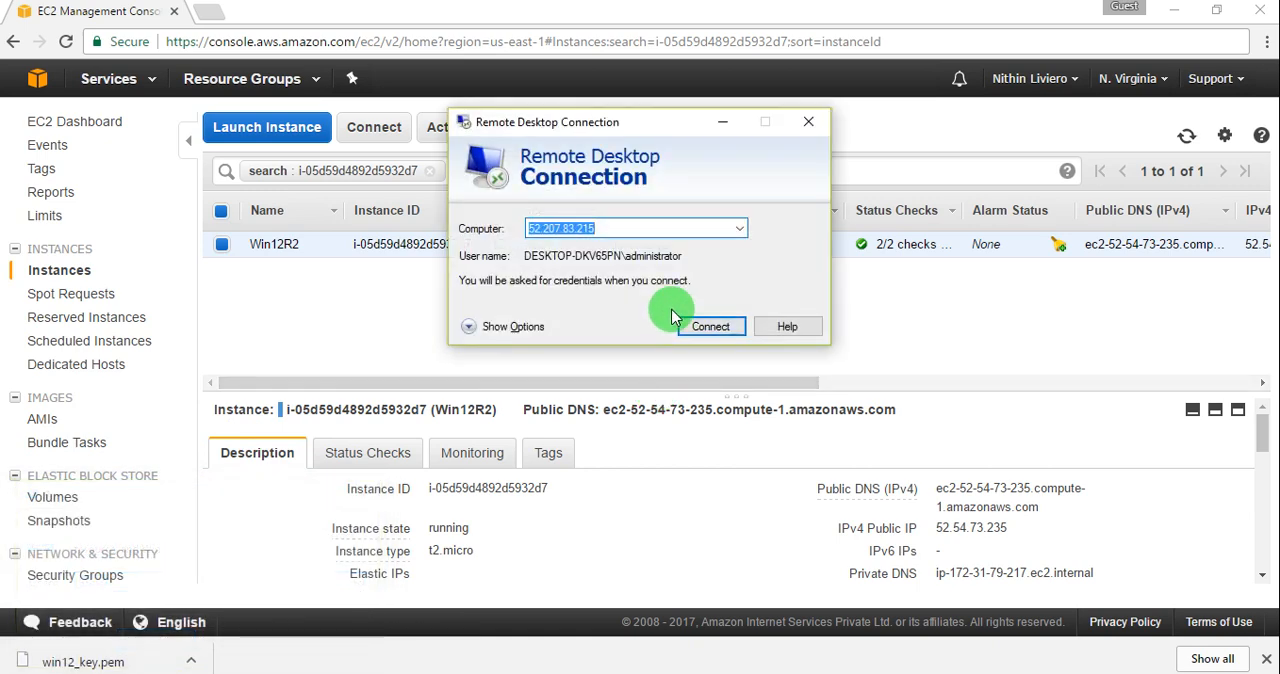
Step: Copy the Win12R2 instance's IPv4 public IP into Remote Desktop Connection as the computer and connect to 52.54.73.235
{"action": "left_click", "coordinate": [958, 527]}
{"action": "double_click", "coordinate": [960, 527]}
{"action": "key", "text": "ctrl+c"}
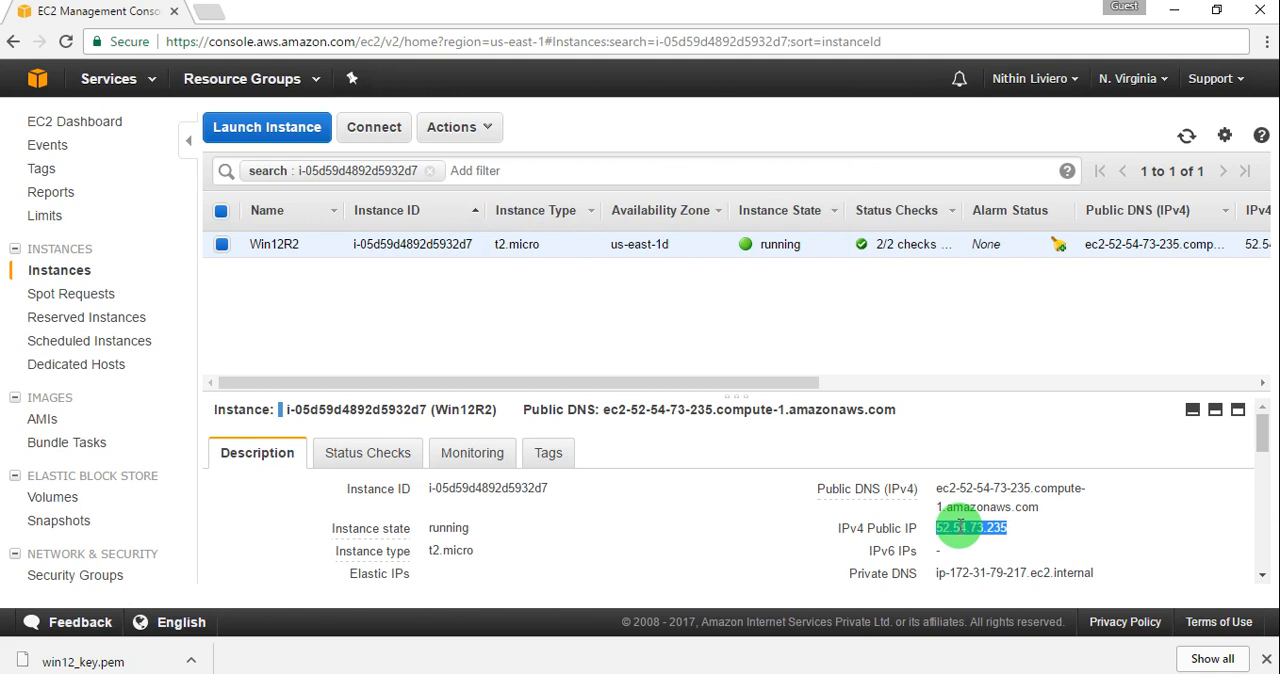
{"action": "left_click", "coordinate": [631, 673]}
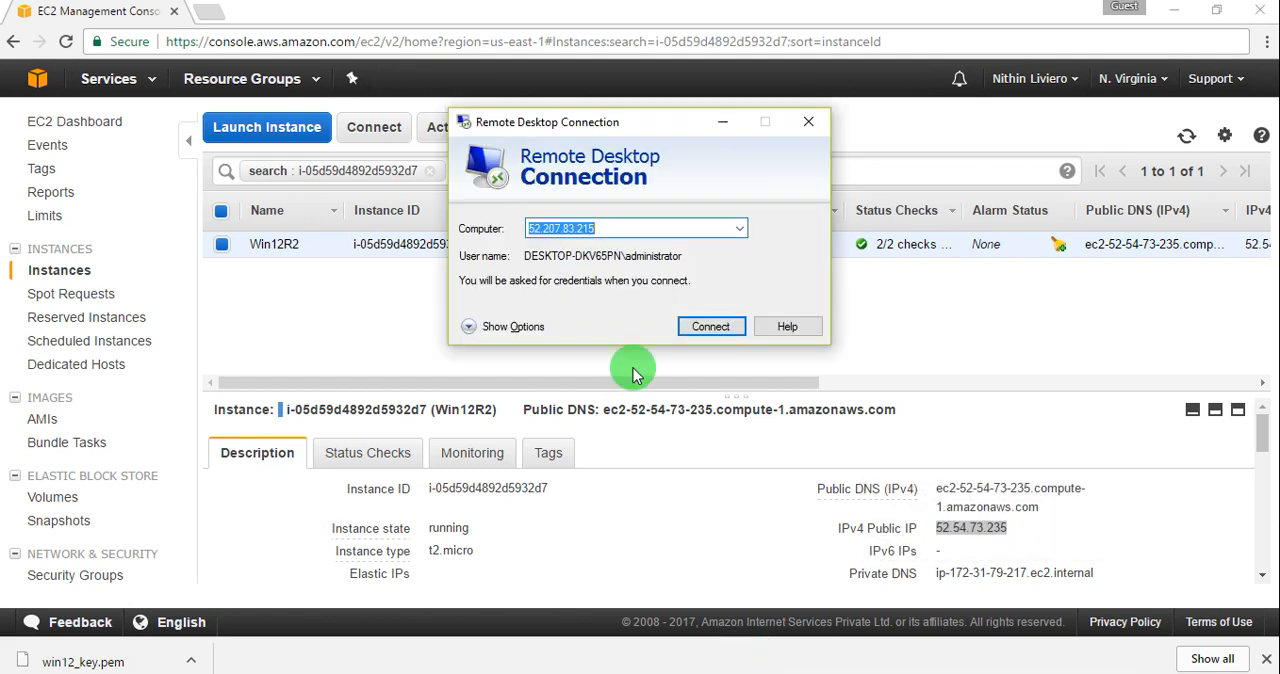
{"action": "key", "text": "ctrl+v"}
{"action": "left_click", "coordinate": [711, 328]}
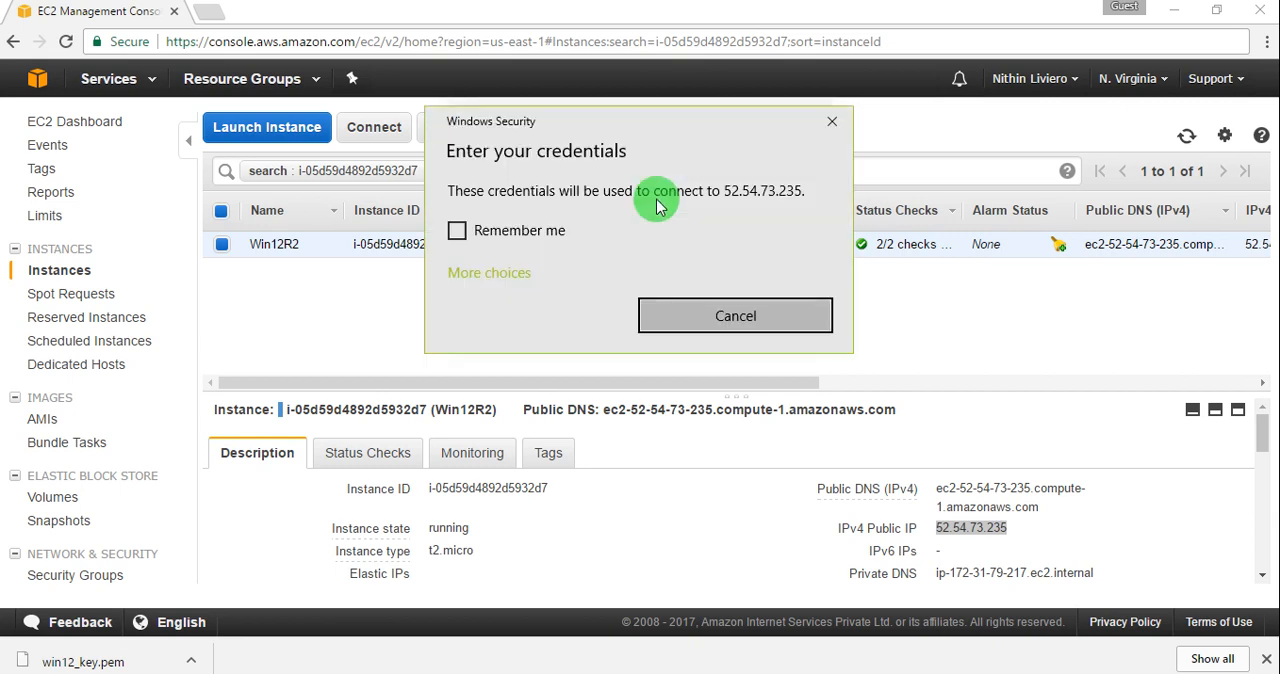
Step: Choose to use a different account for the remote connection and enter .\Administrator as the user name
{"action": "left_click", "coordinate": [510, 374]}
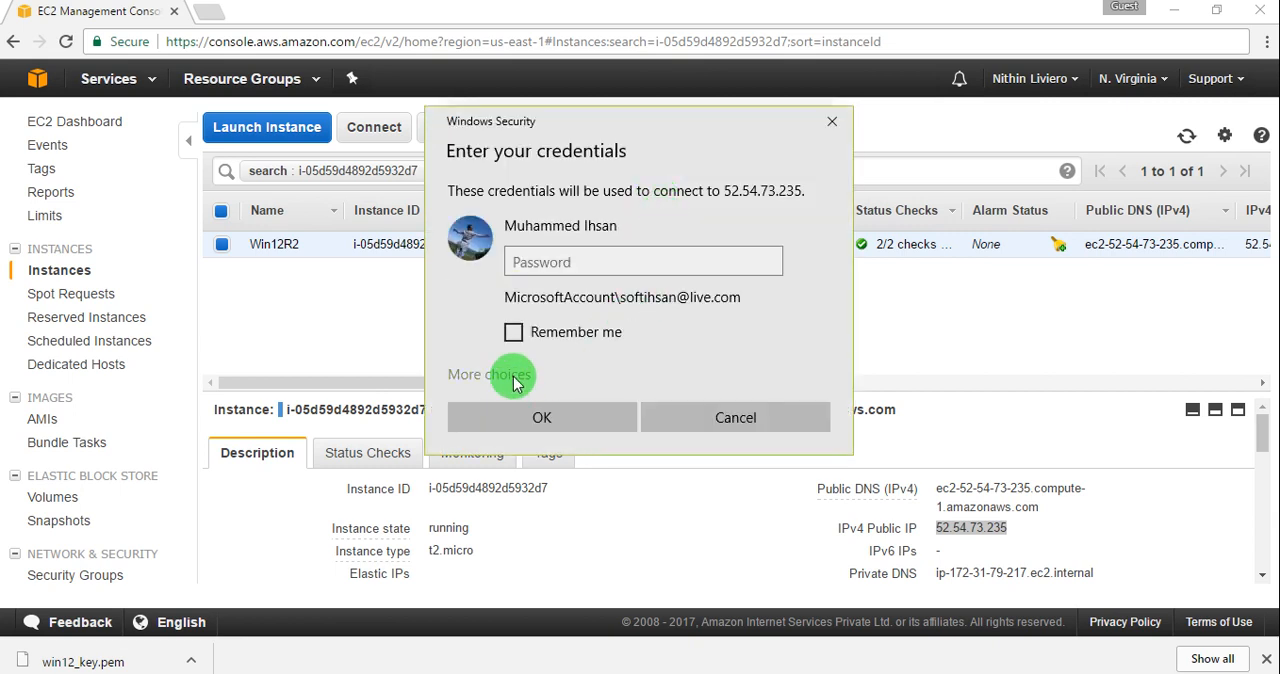
{"action": "left_click", "coordinate": [539, 481]}
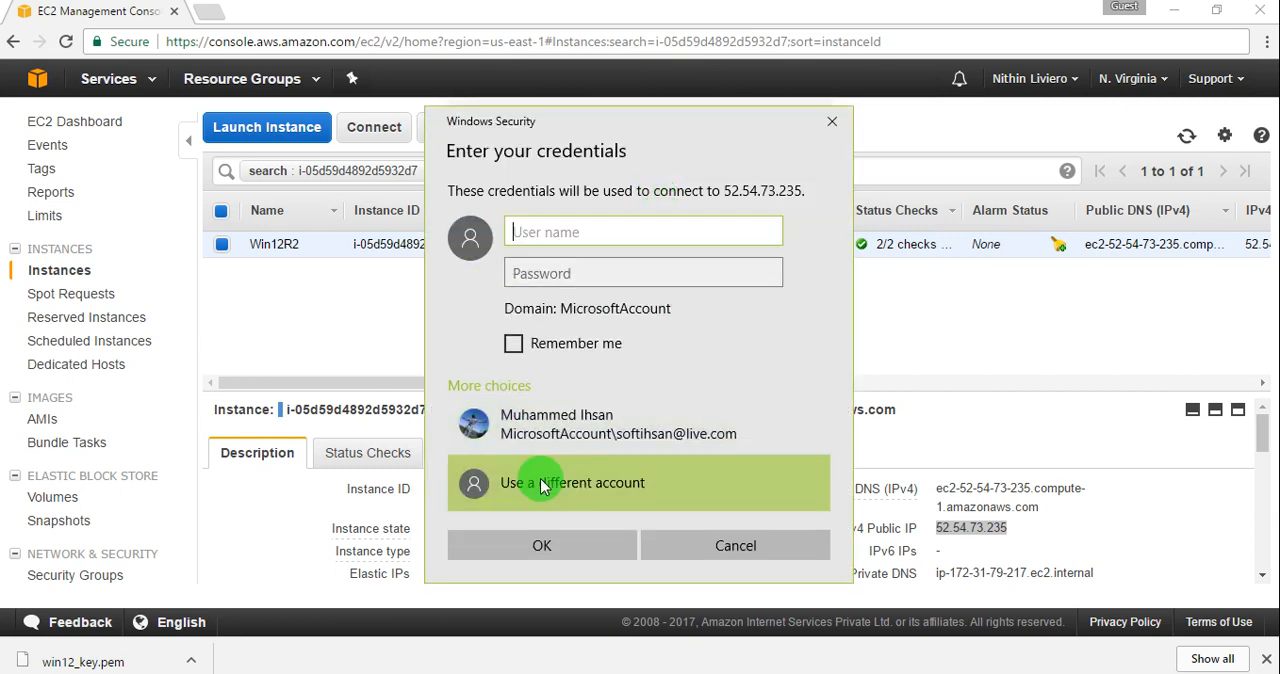
{"action": "left_click", "coordinate": [597, 240]}
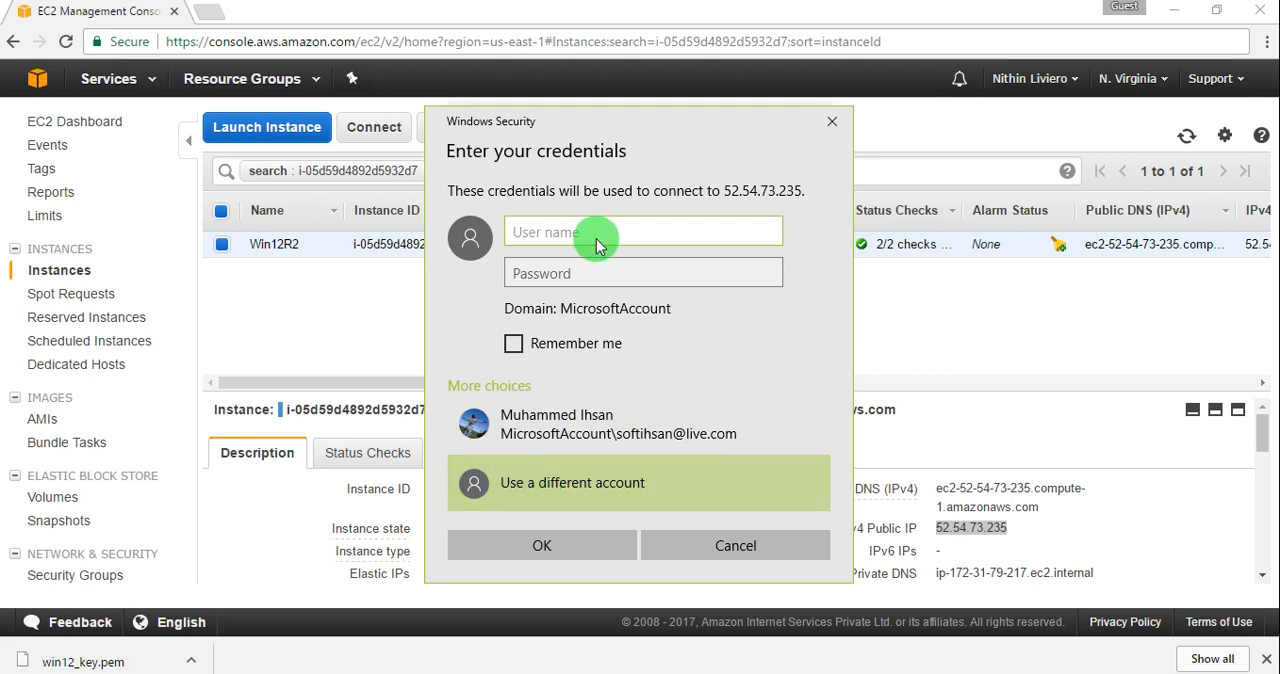
{"action": "type", "text": ".\\Admini"}
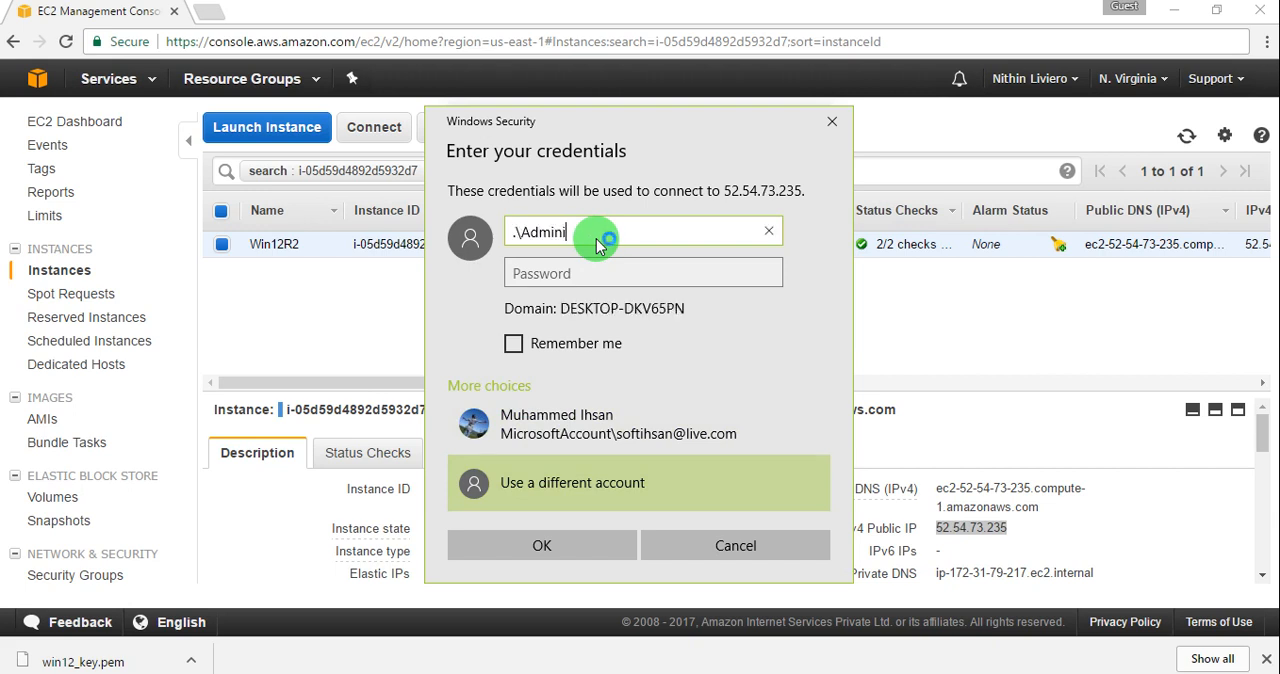
{"action": "type", "text": "strator"}
Step: Paste the administrator password from the Notepad note into the credentials, submit them, and connect despite the certificate errors
{"action": "left_click", "coordinate": [601, 276]}
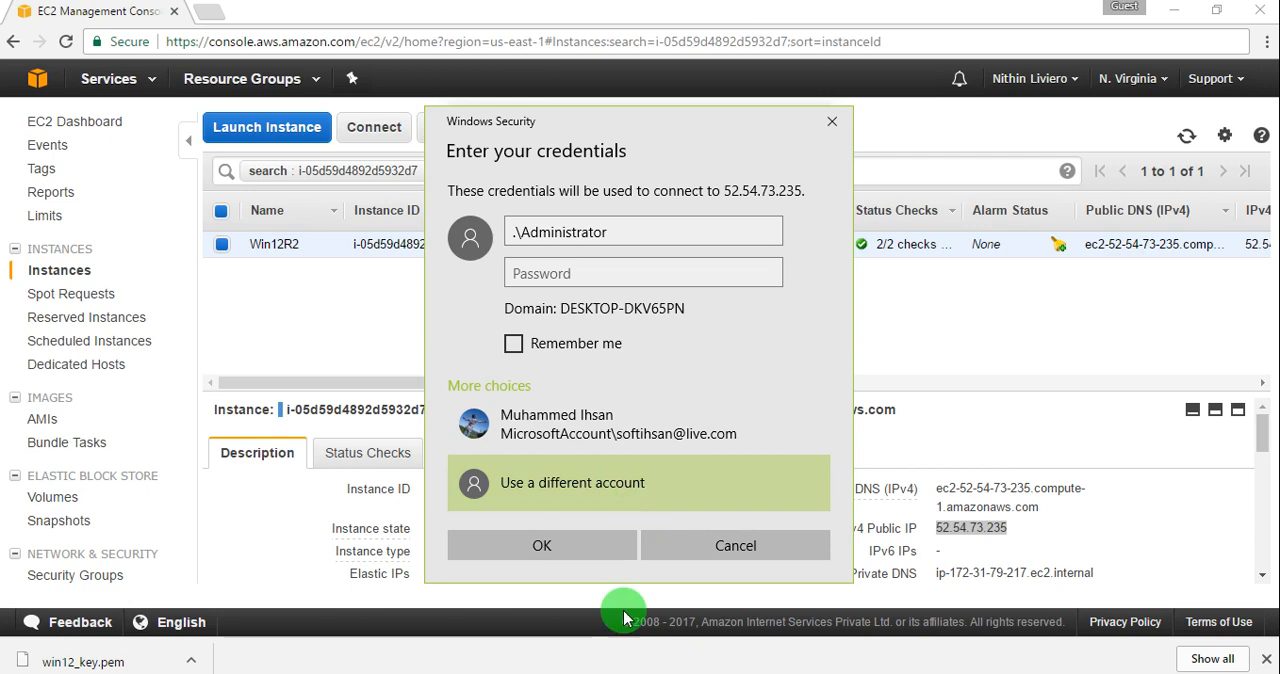
{"action": "key", "text": "alt+Tab"}
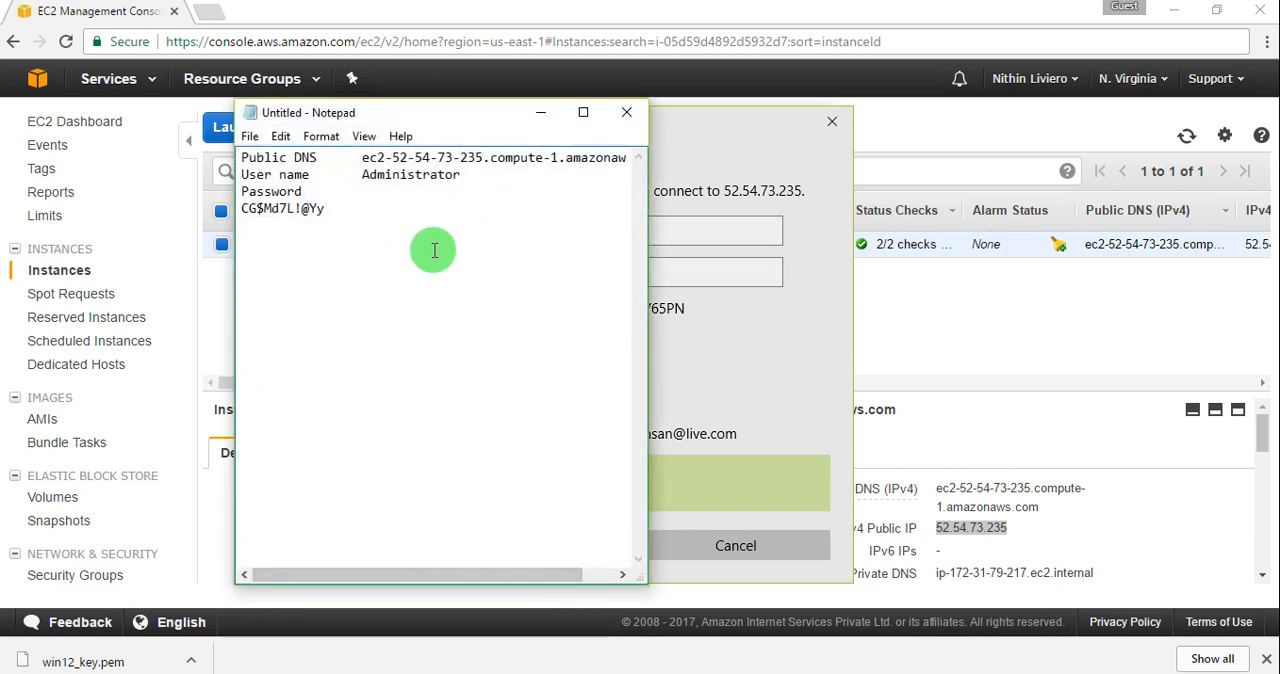
{"action": "left_click_drag", "start_coordinate": [332, 209], "coordinate": [244, 222]}
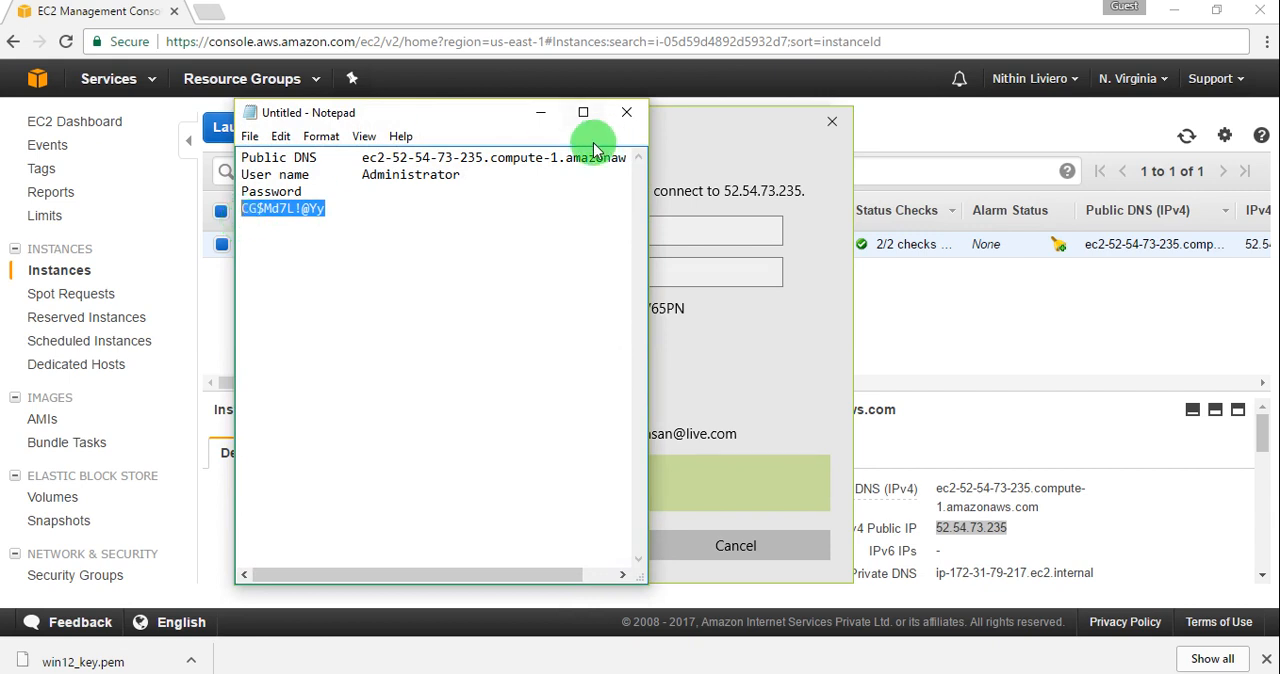
{"action": "left_click", "coordinate": [709, 273]}
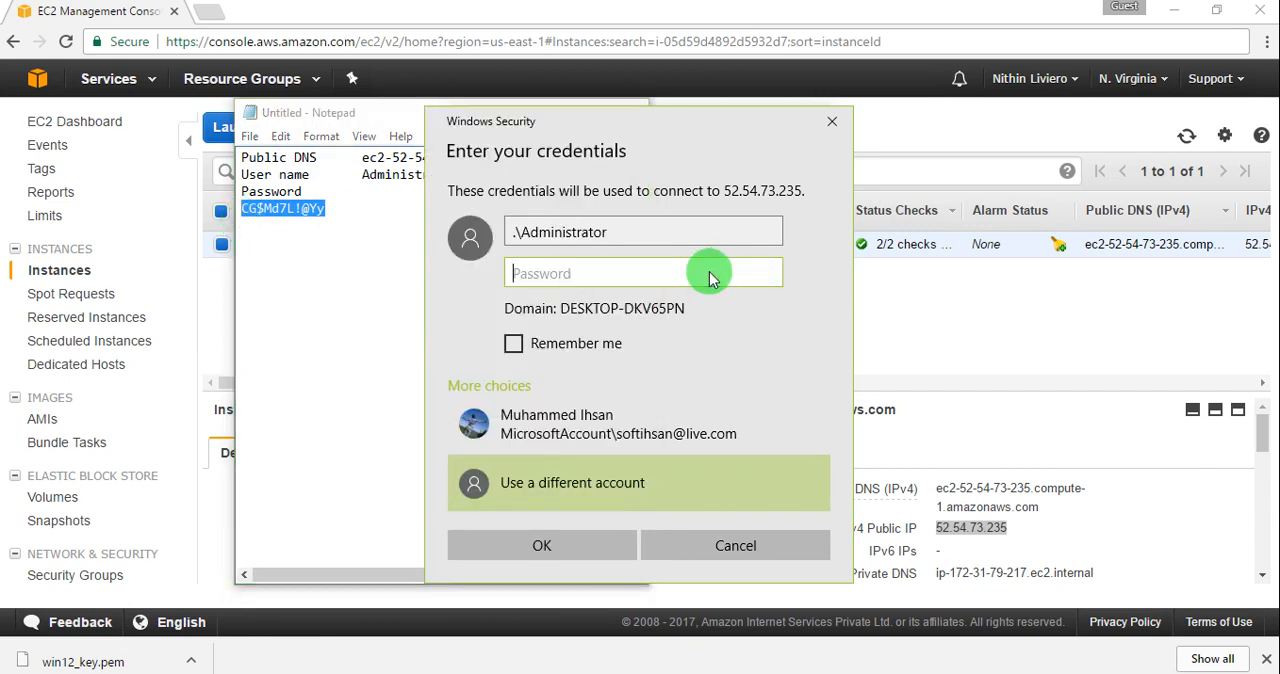
{"action": "key", "text": "ctrl+v"}
{"action": "left_click", "coordinate": [563, 535]}
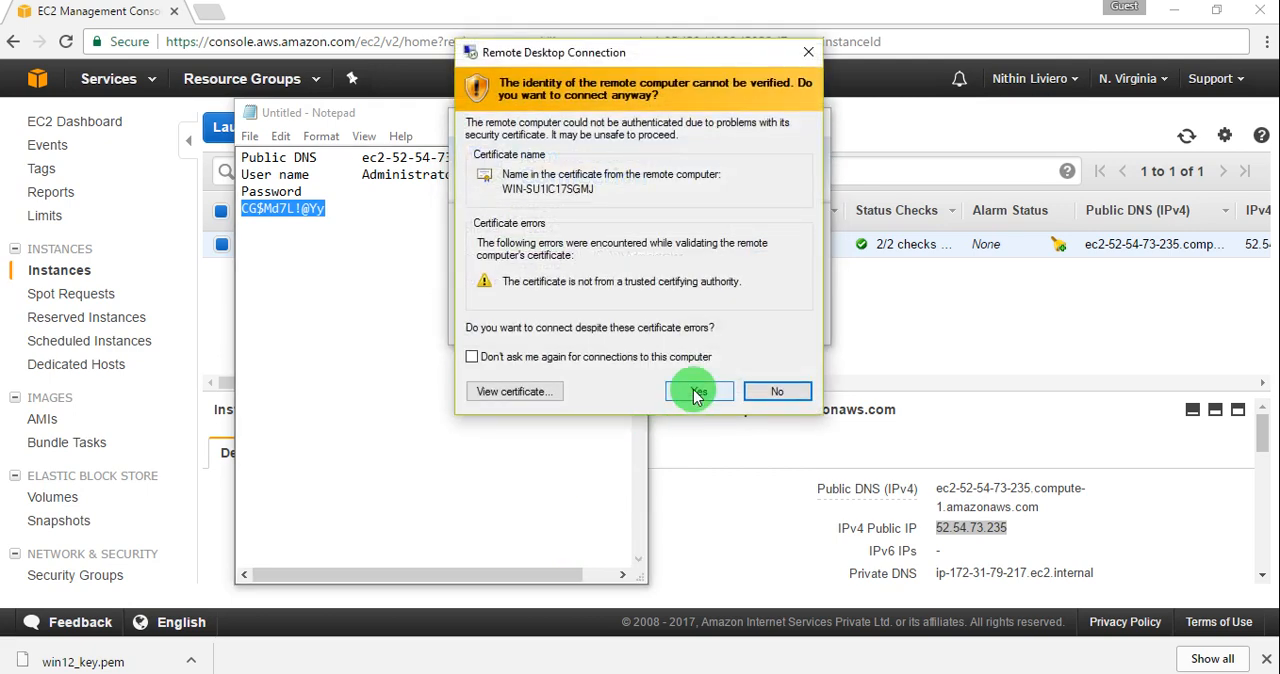
{"action": "left_click", "coordinate": [697, 393]}
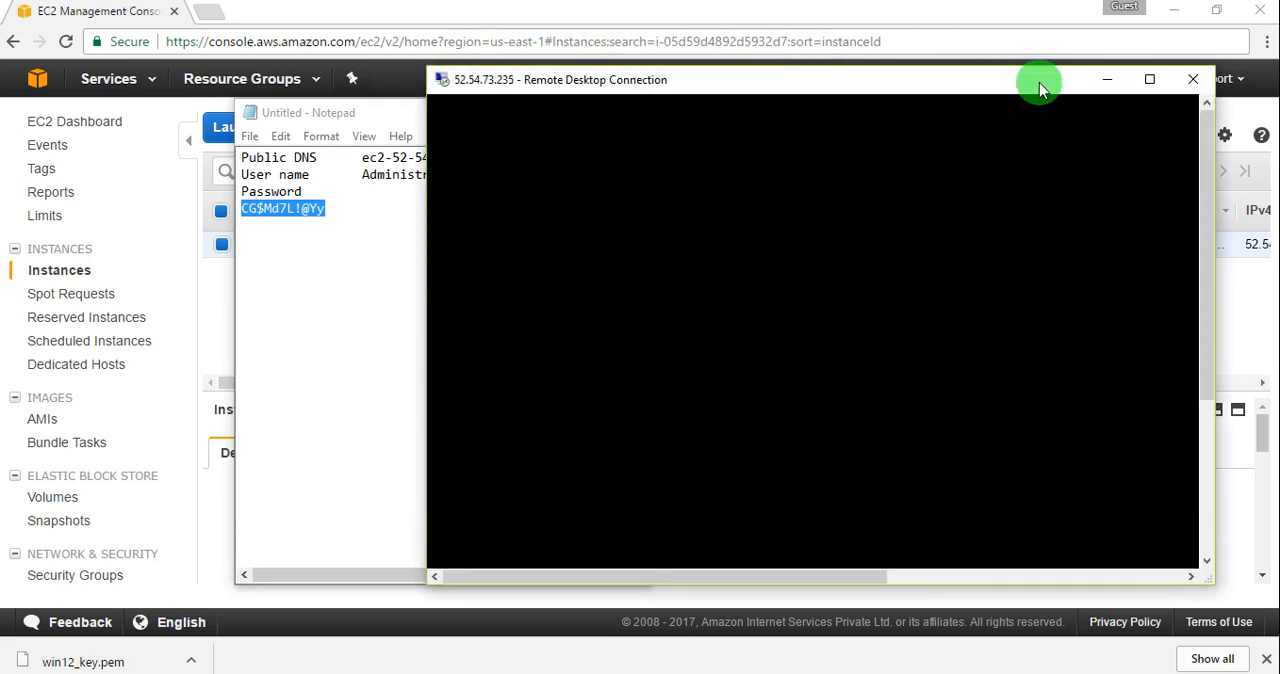
Step: Move and widen the remote desktop session's window, and switch the session to full screen
{"action": "left_click_drag", "start_coordinate": [1043, 86], "coordinate": [990, 80]}
{"action": "left_click", "coordinate": [1092, 74]}
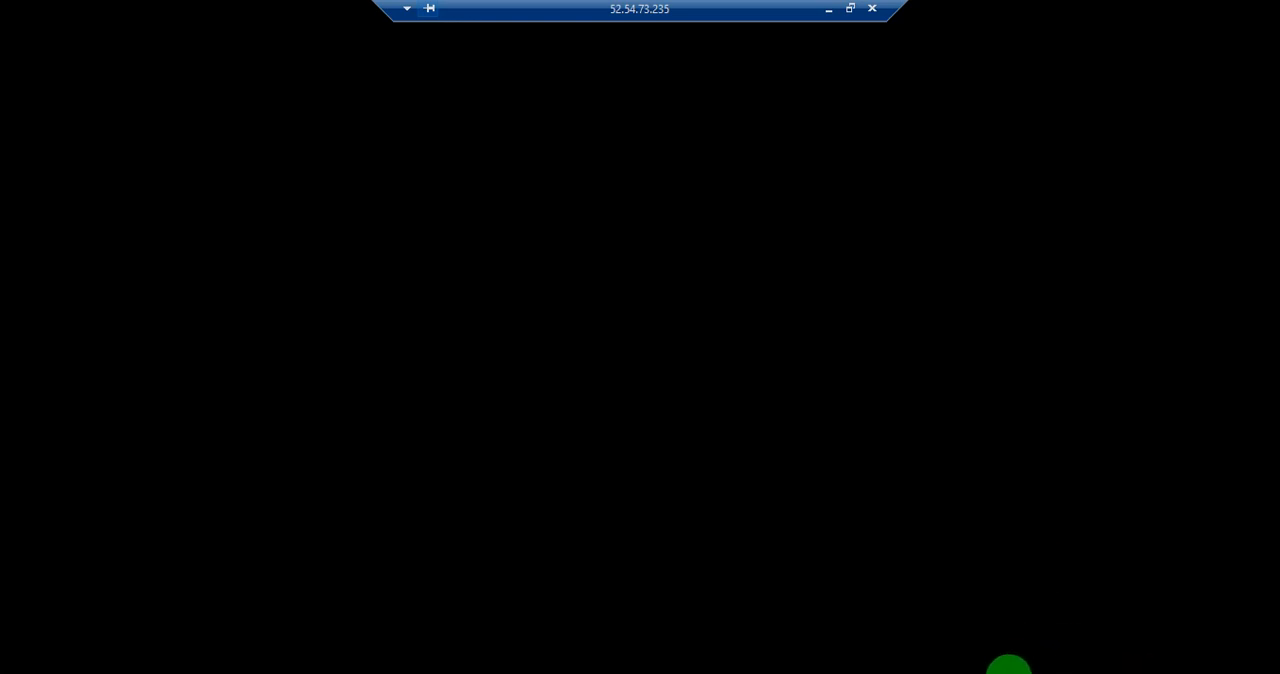
{"action": "left_click", "coordinate": [850, 8]}
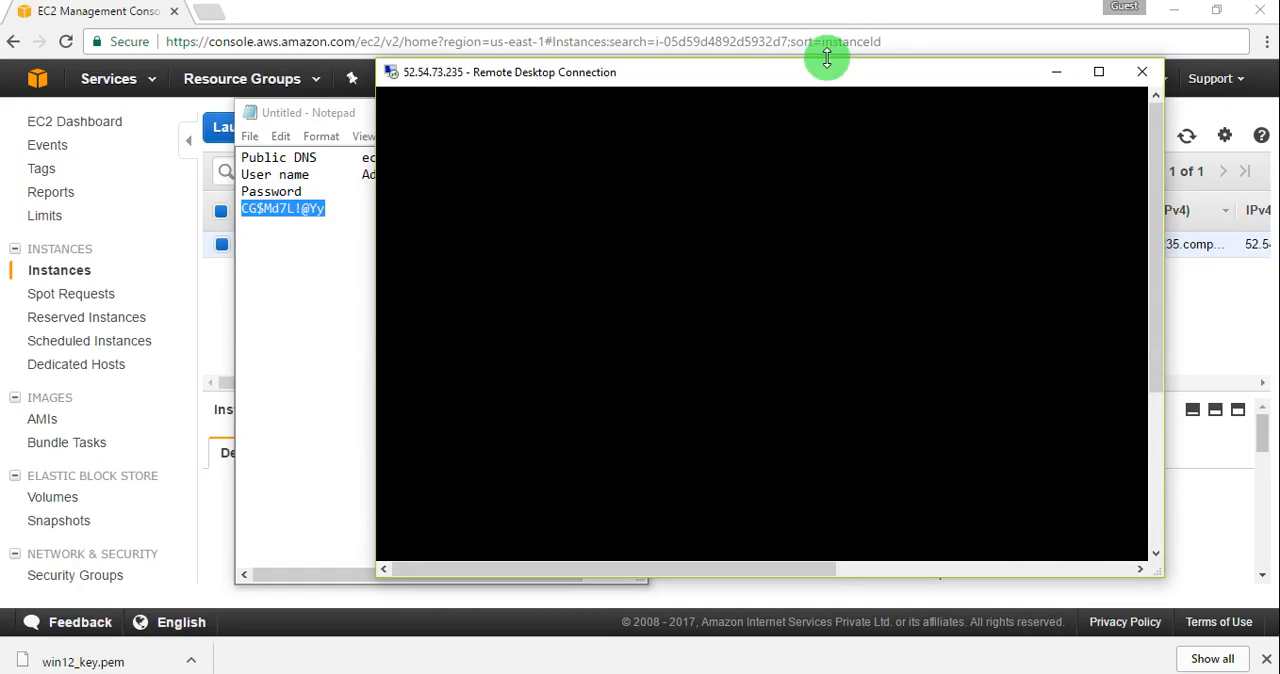
{"action": "left_click_drag", "start_coordinate": [828, 62], "coordinate": [740, 67]}
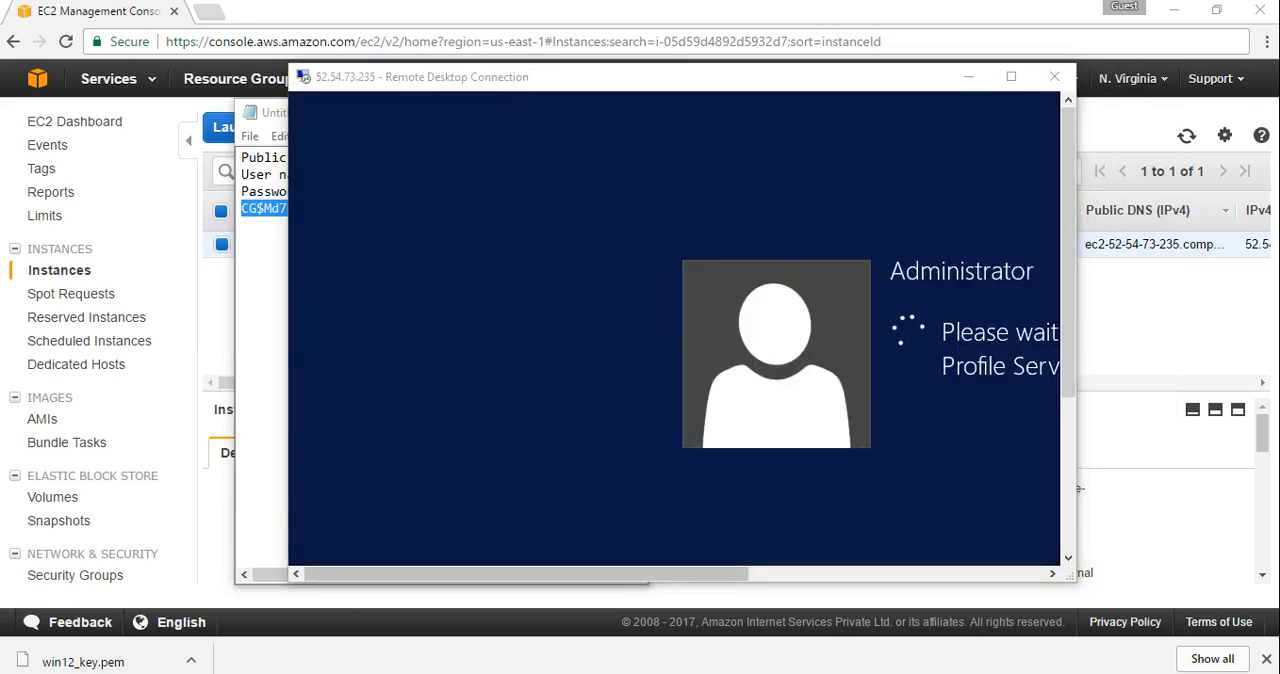
{"action": "left_click", "coordinate": [1080, 247]}
{"action": "left_click_drag", "start_coordinate": [1083, 247], "coordinate": [1156, 228]}
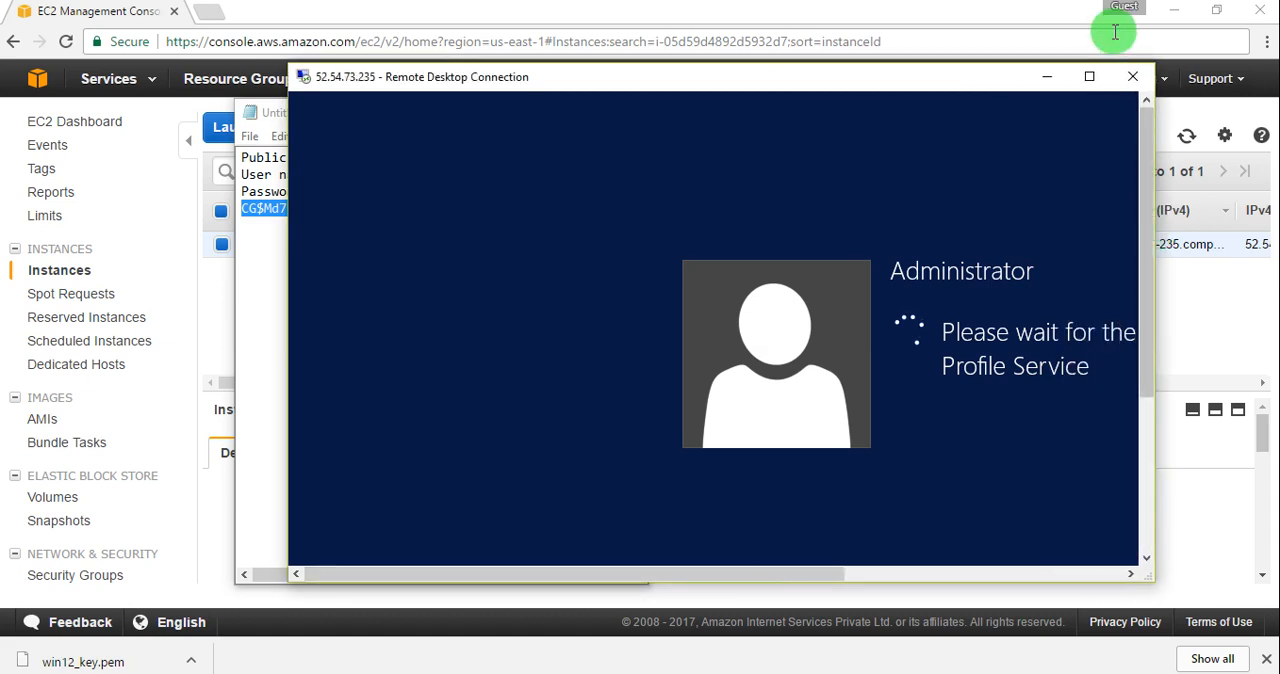
{"action": "left_click", "coordinate": [1090, 68]}
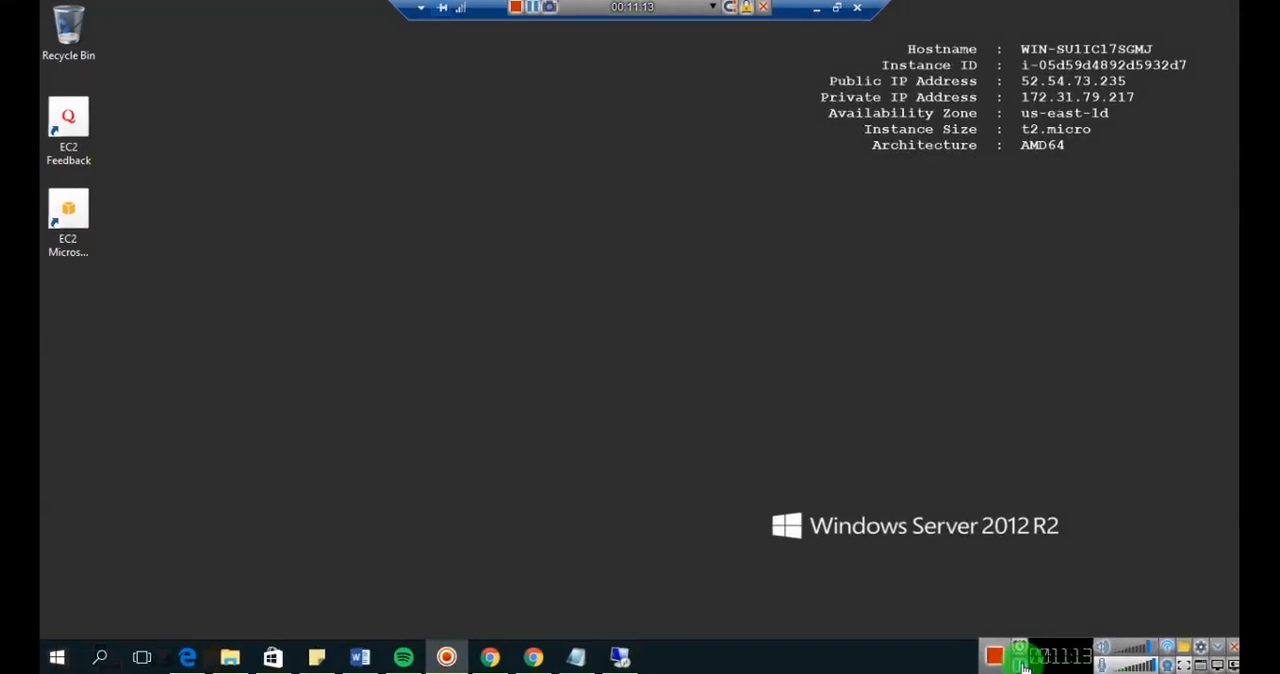
Step: View the Windows Server 2012 R2 desktop in a window, scroll across it, and return the session to full screen
{"action": "left_click", "coordinate": [837, 12]}
{"action": "left_click_drag", "start_coordinate": [1114, 229], "coordinate": [1029, 520]}
{"action": "left_click_drag", "start_coordinate": [789, 541], "coordinate": [1020, 305]}
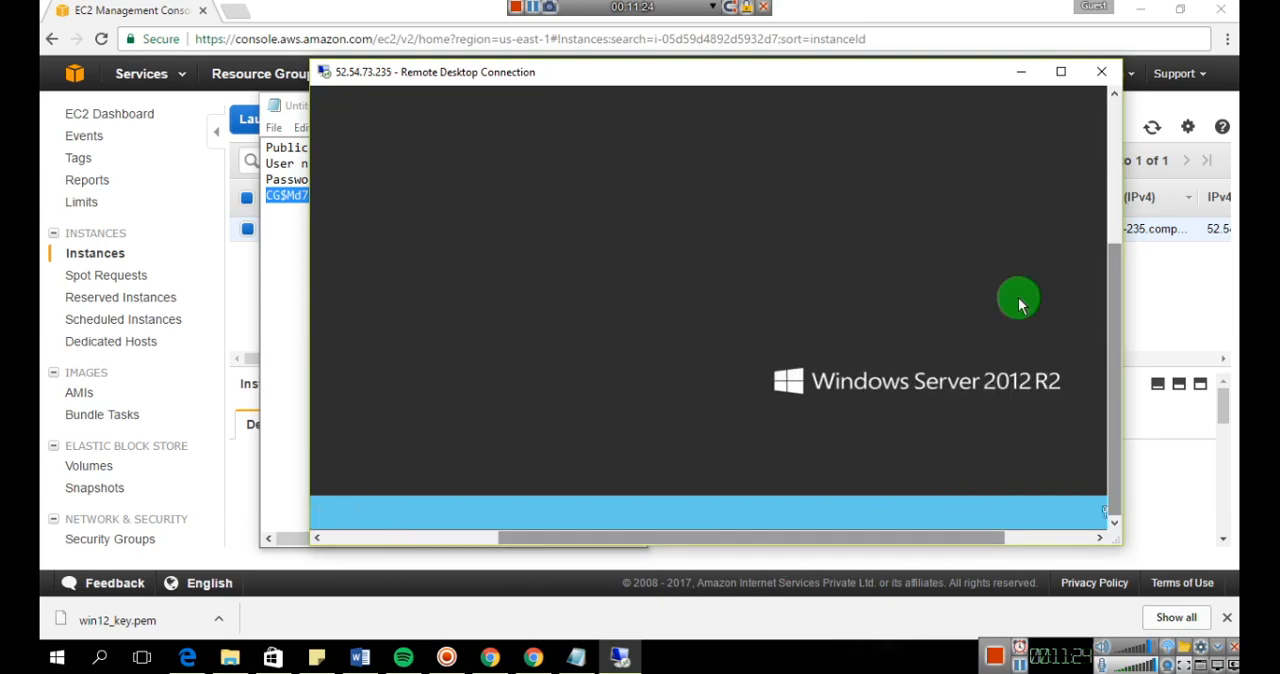
{"action": "left_click", "coordinate": [1060, 72]}
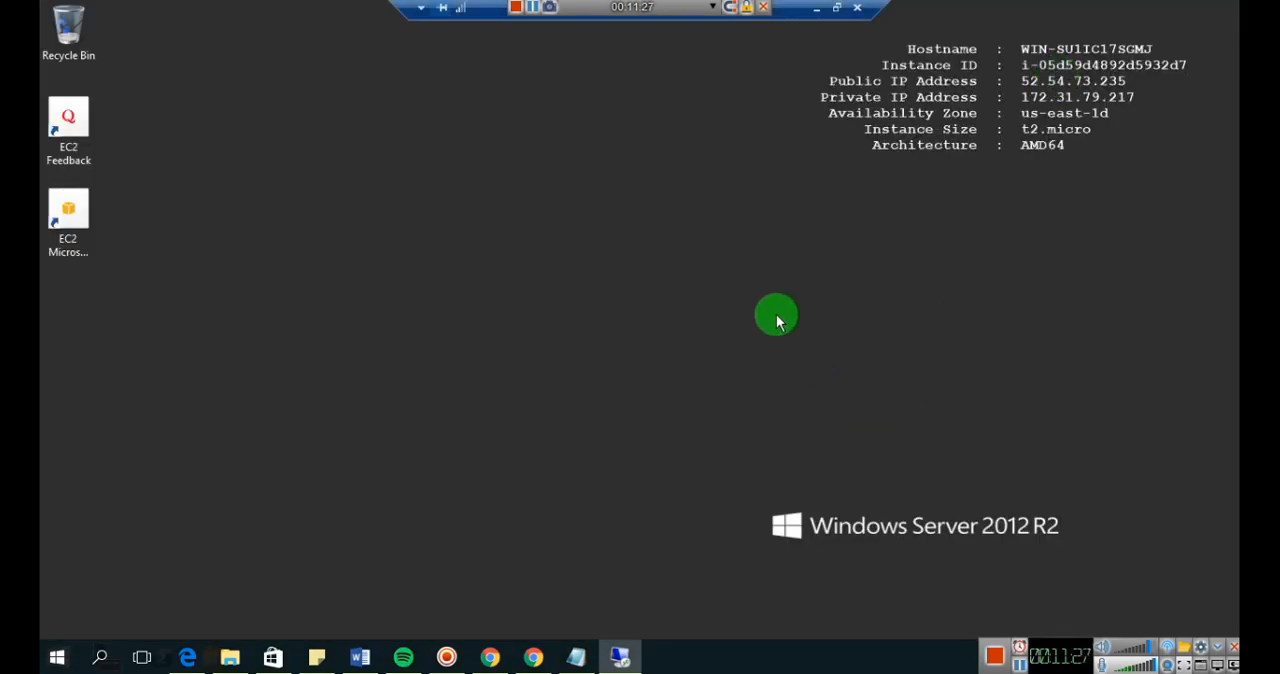